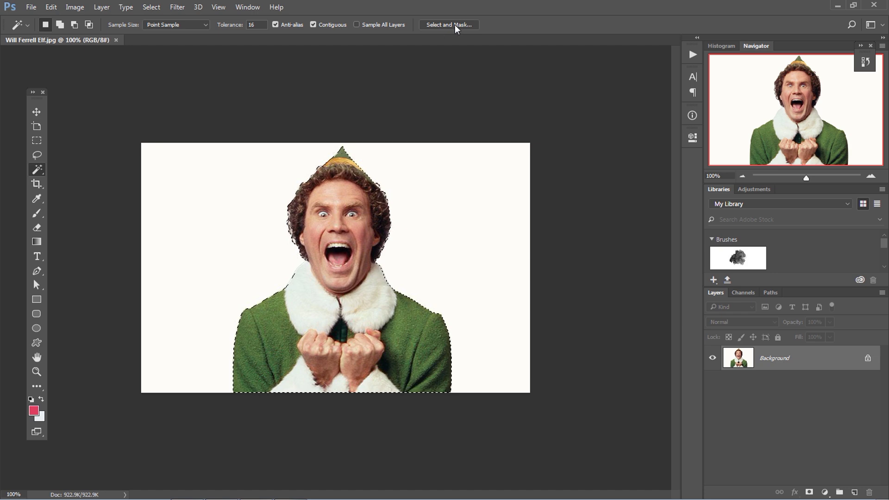
Preview the selection in Overlay view, followed by On Black view.
left_click(788, 87)
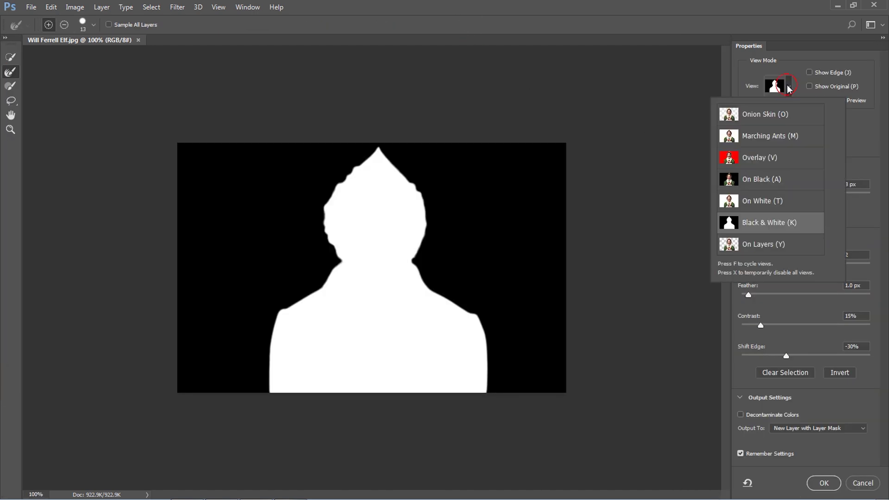
left_click(762, 158)
left_click(792, 88)
left_click(792, 88)
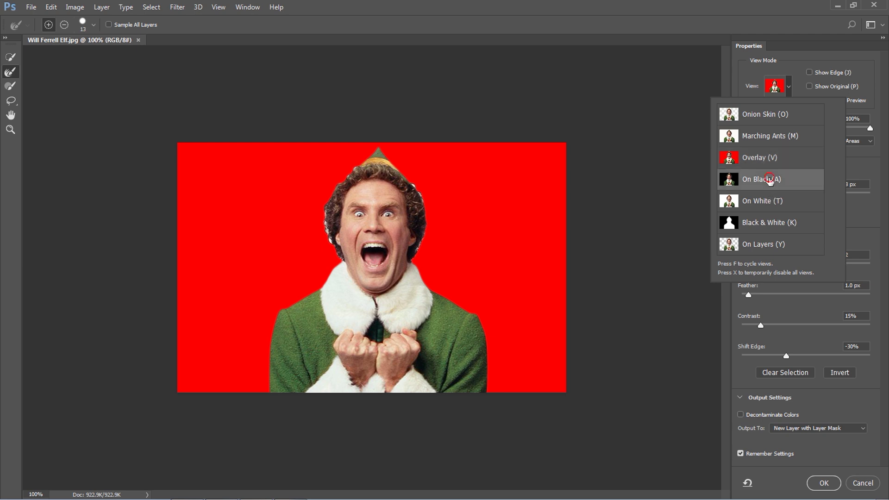
left_click(770, 180)
Show the selection edge, try detection radii of 6 px and 15 px, and return the radius to 3 px with the edge hidden.
left_click(797, 73)
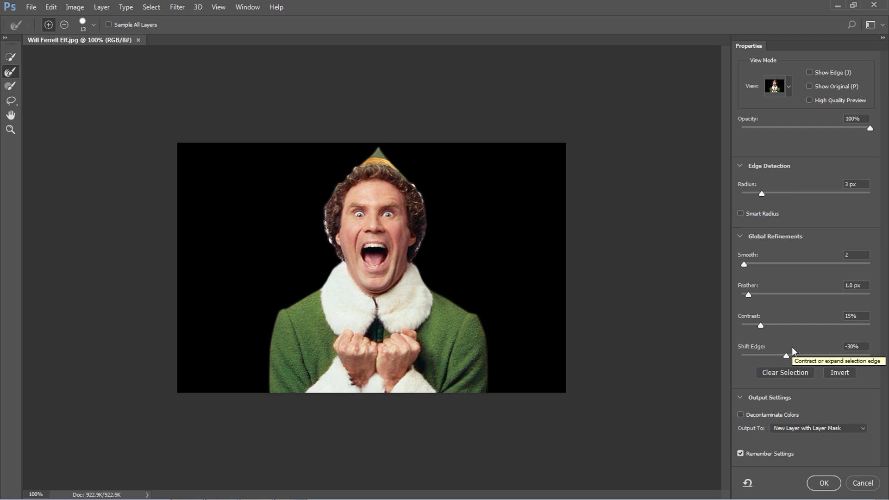
left_click(810, 73)
left_click_drag(762, 193, 780, 194)
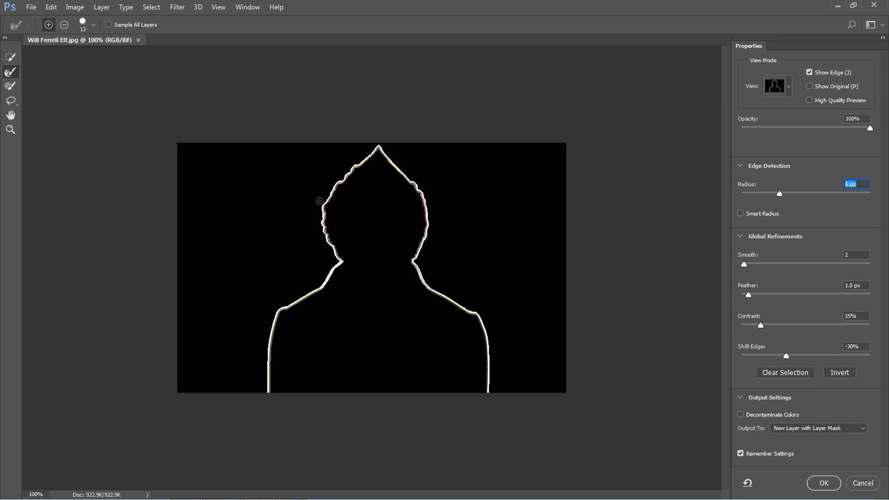
mouse_move(780, 194)
left_mouse_down()
mouse_move(809, 193)
mouse_move(796, 194)
left_mouse_up()
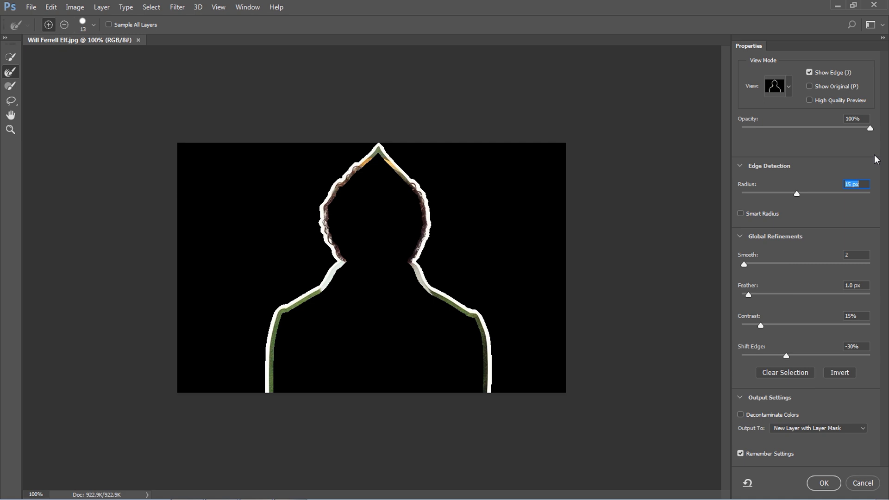
type("3")
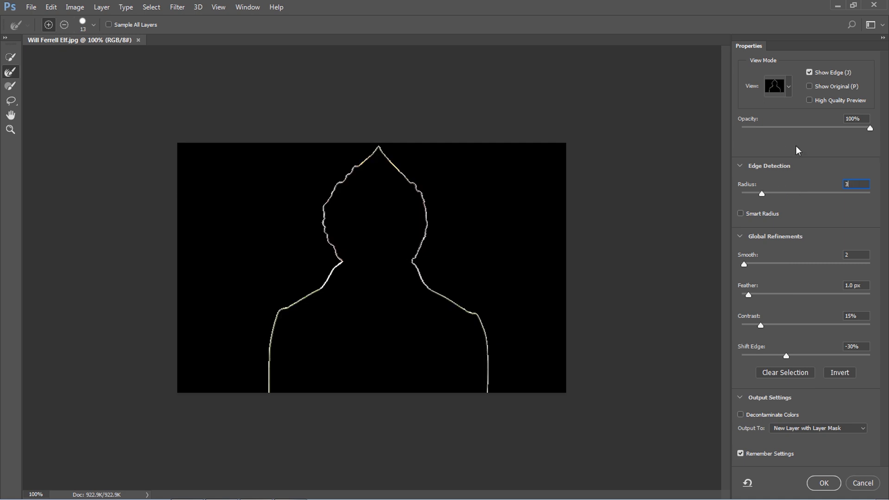
left_click(817, 72)
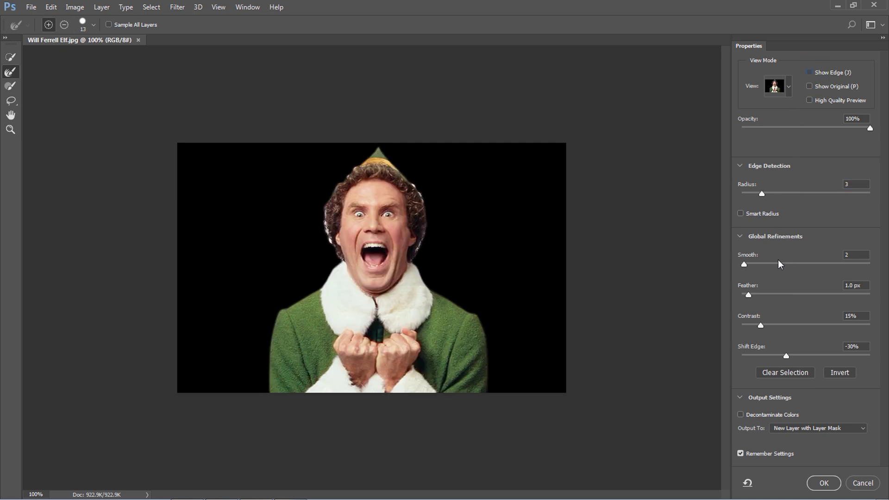
Switch the preview to Black & White and set the Smooth refinement to 3.
left_click(790, 87)
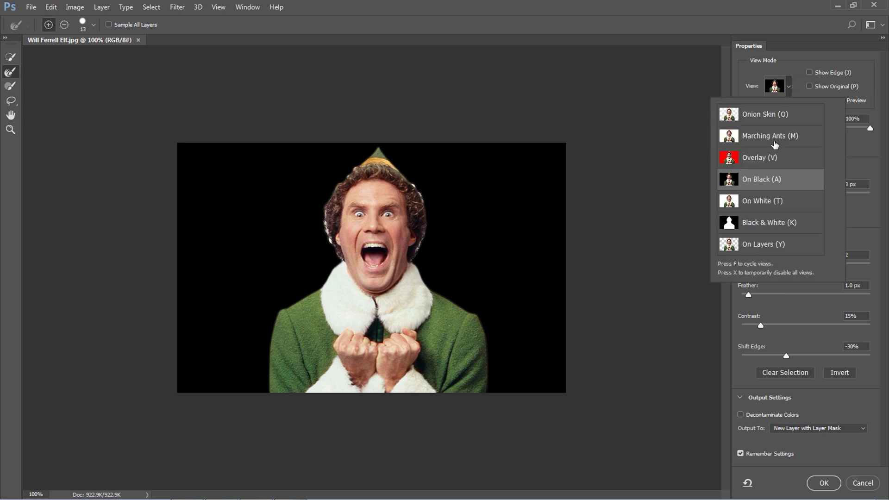
left_click(764, 224)
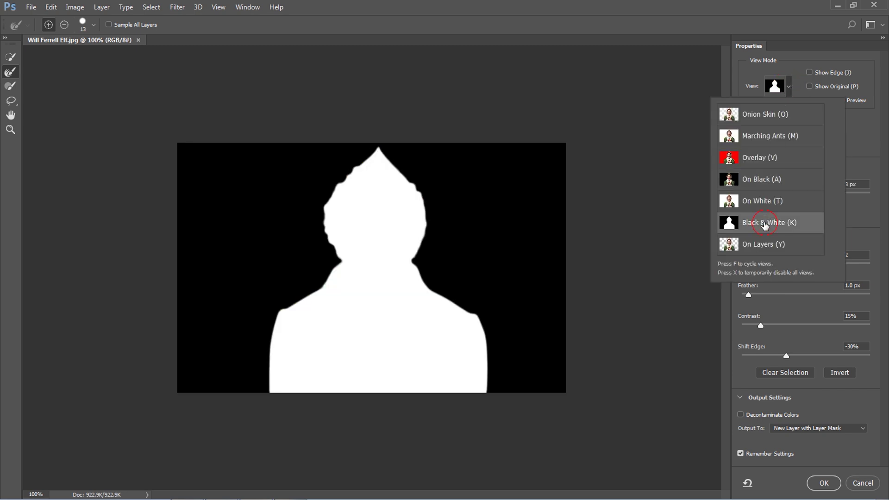
left_click(780, 288)
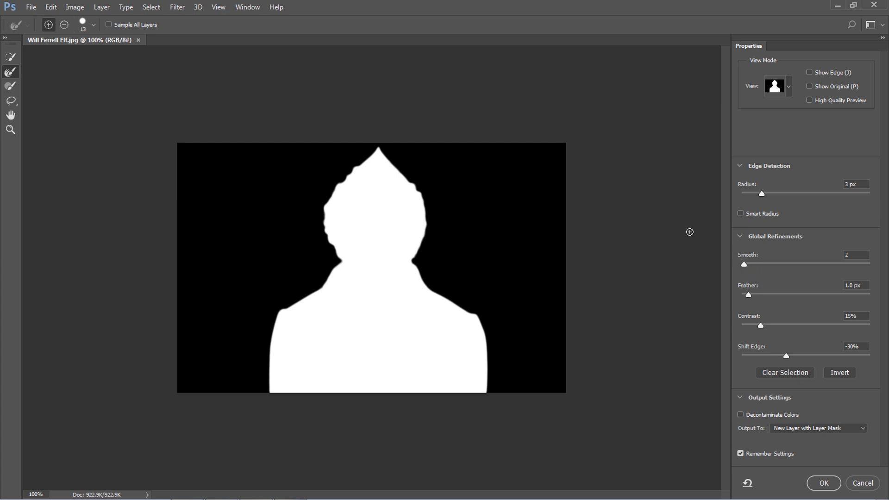
left_click_drag(746, 266, 802, 266)
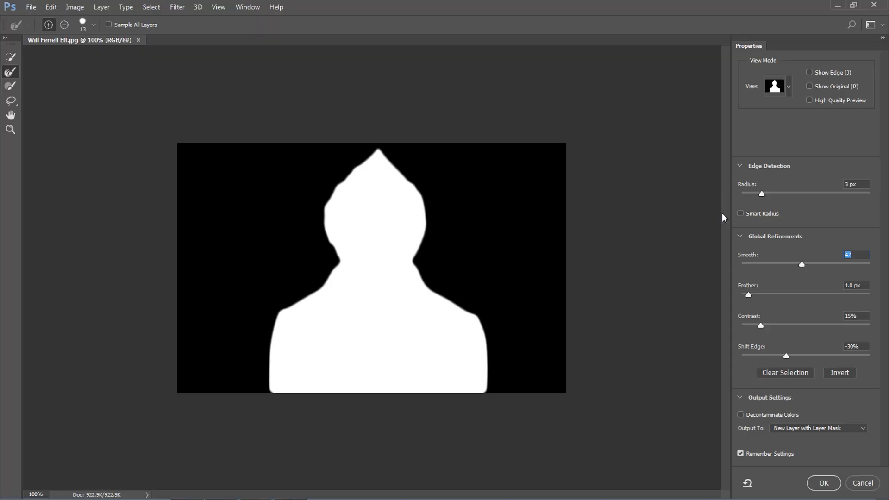
type("3")
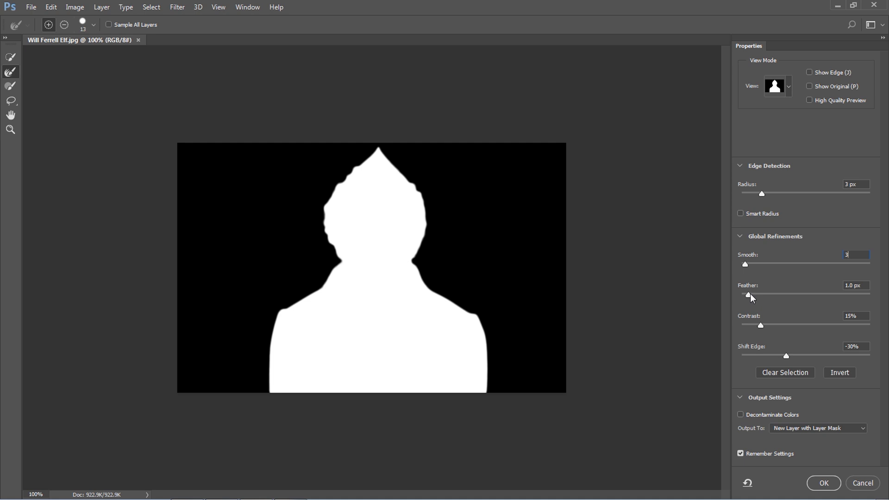
Set the selection's Feather to 2 px and its Contrast to 31%.
left_click_drag(749, 295, 794, 292)
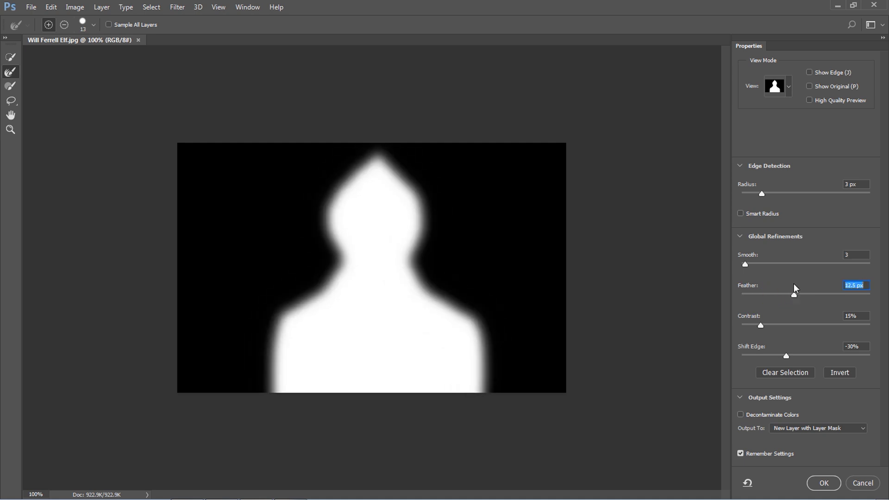
type("1")
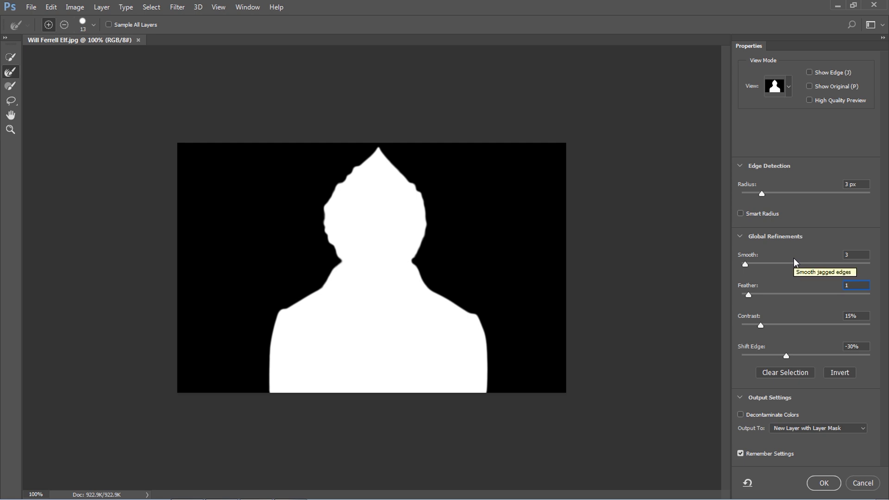
type("2")
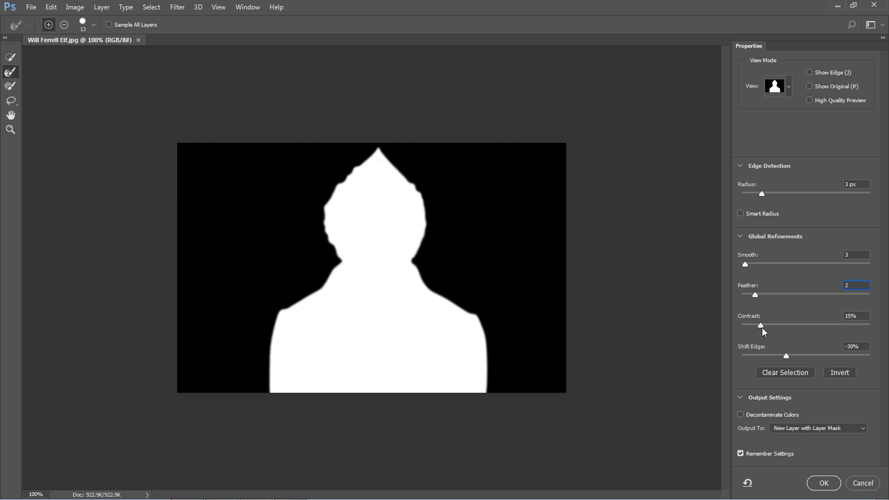
mouse_move(762, 327)
left_mouse_down()
mouse_move(804, 326)
mouse_move(773, 332)
left_mouse_up()
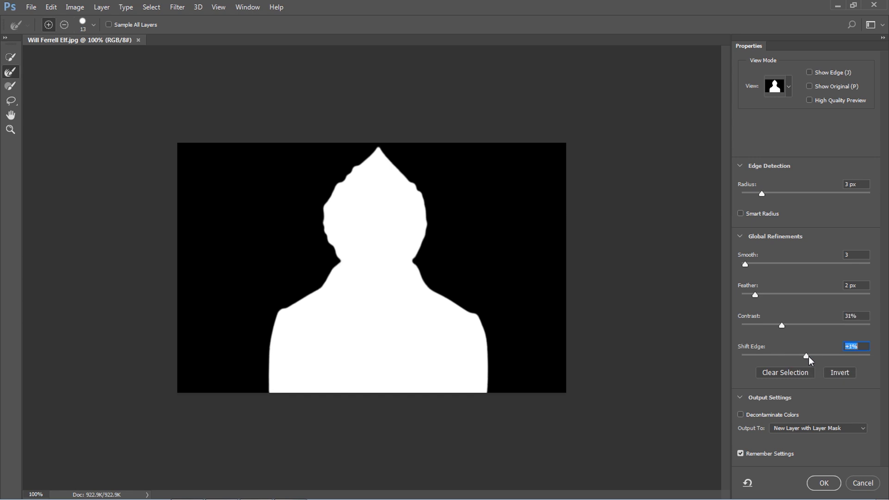
Set Shift Edge to -25% and preview the cutout in On Black view.
mouse_move(806, 357)
left_mouse_down()
mouse_move(817, 354)
mouse_move(792, 357)
left_mouse_up()
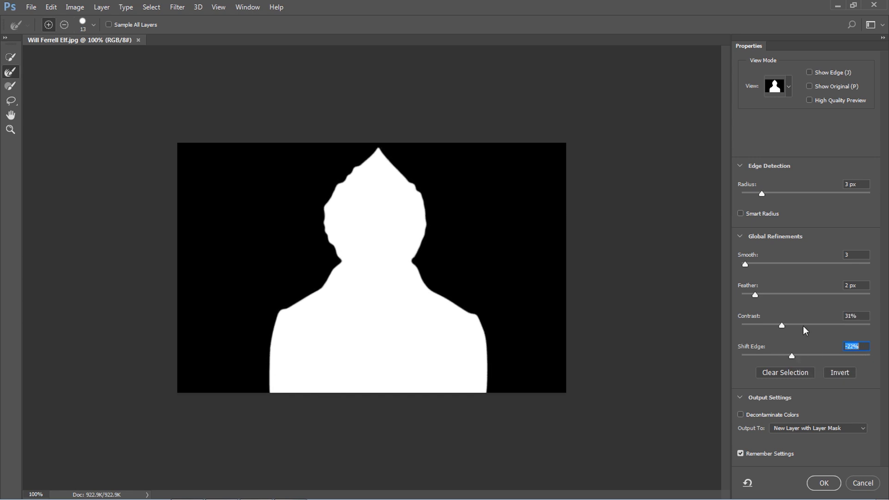
left_click(790, 86)
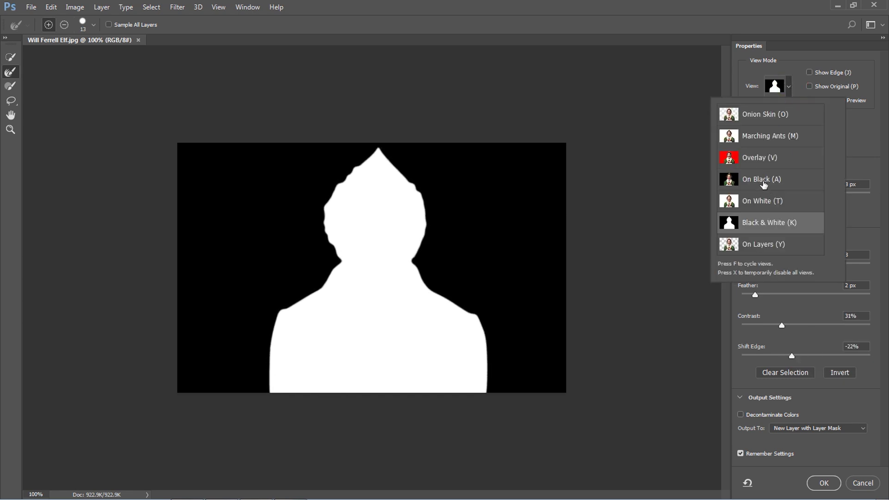
left_click(763, 181)
left_click(861, 346)
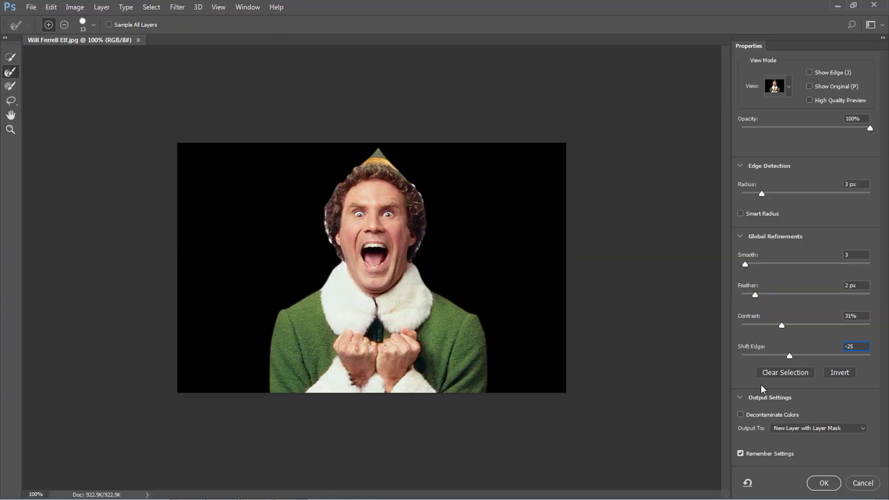
Output the refined selection to a New Layer with Layer Mask and apply the result.
left_click(790, 428)
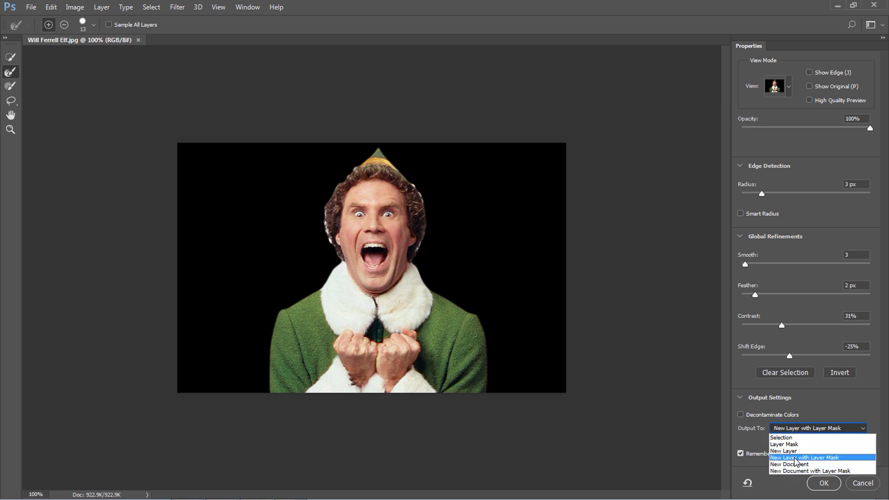
left_click(815, 457)
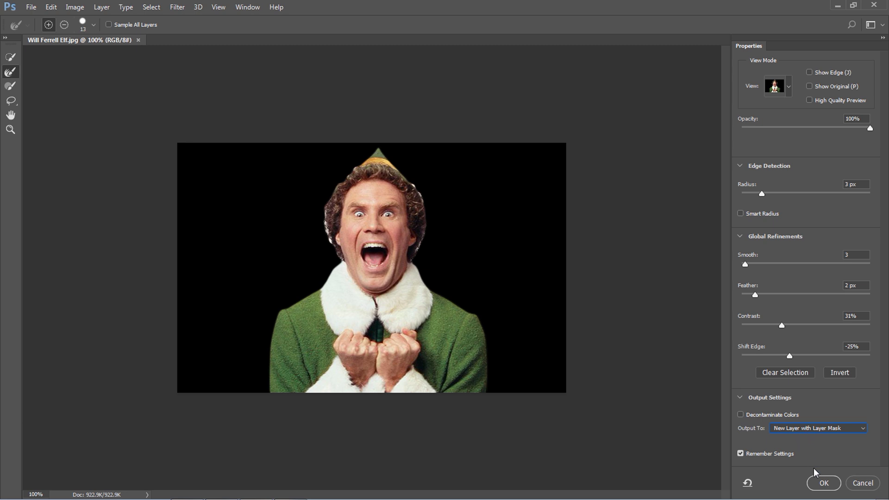
left_click(823, 483)
left_click(737, 361)
left_click(778, 359)
key("ctrl+2")
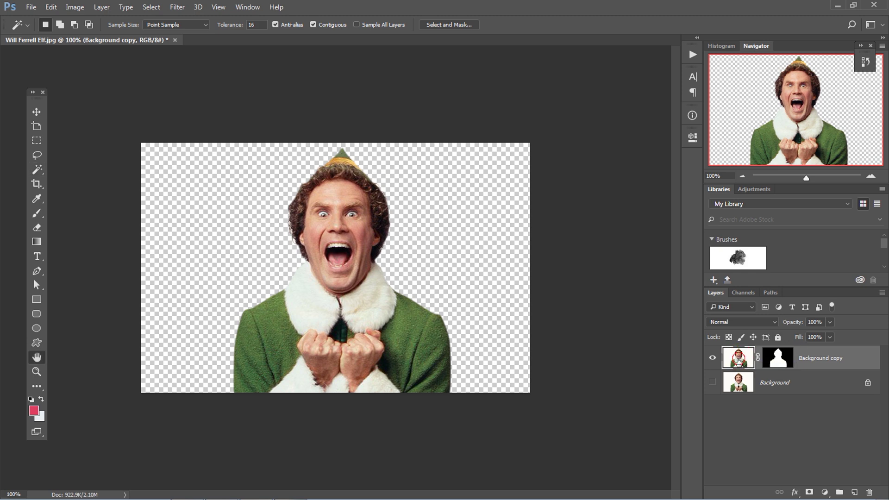
double_click(738, 358)
left_click(772, 255)
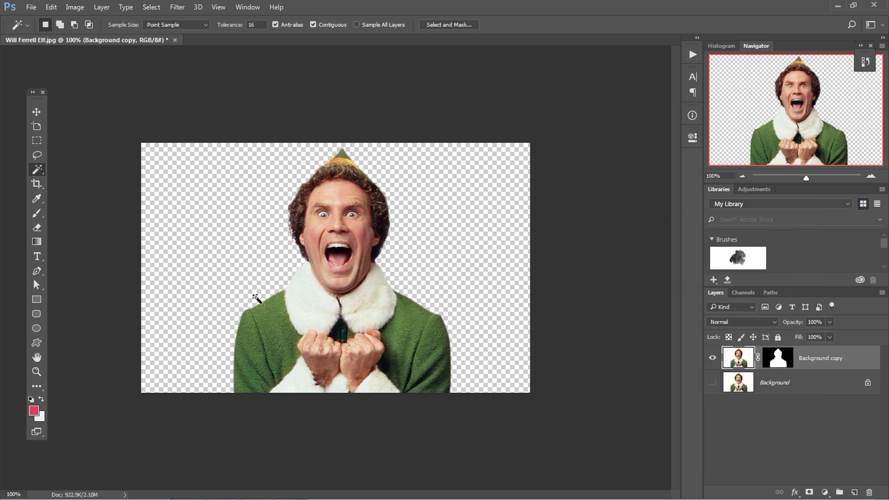
Choose the Brush tool and switch between the Background copy layer's mask and its image.
left_click(780, 361)
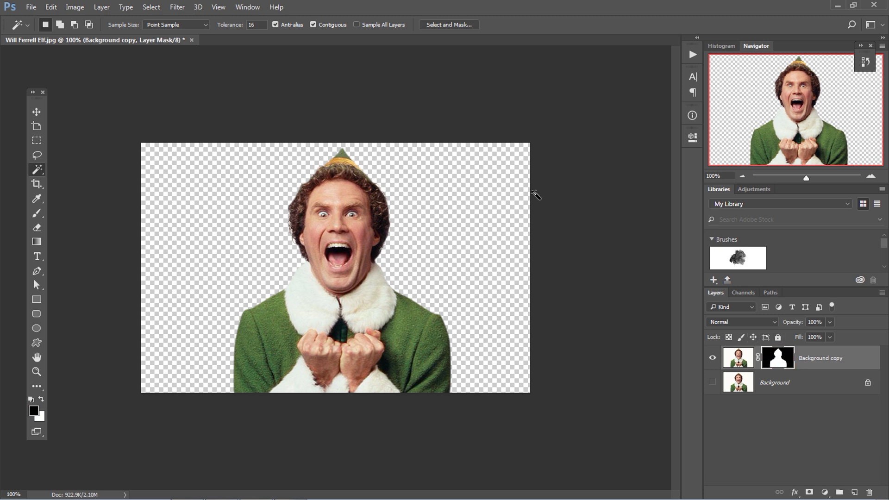
key("b")
key("ctrl+plus")
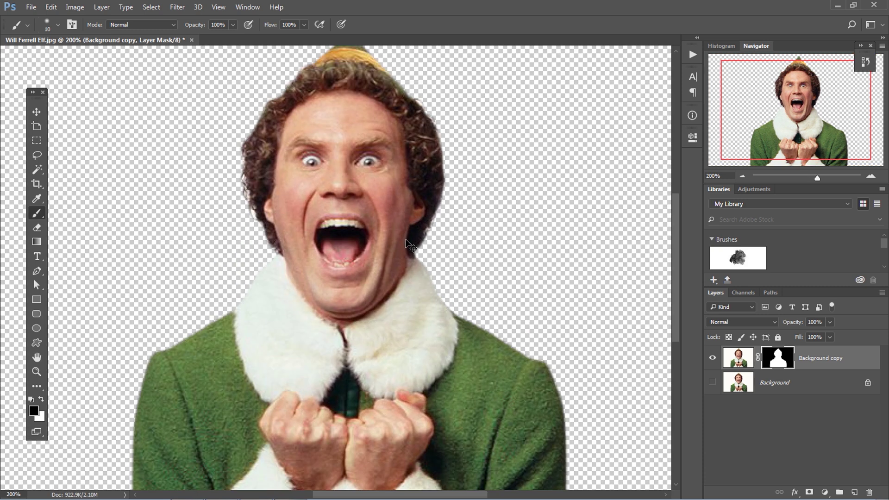
left_click(749, 359)
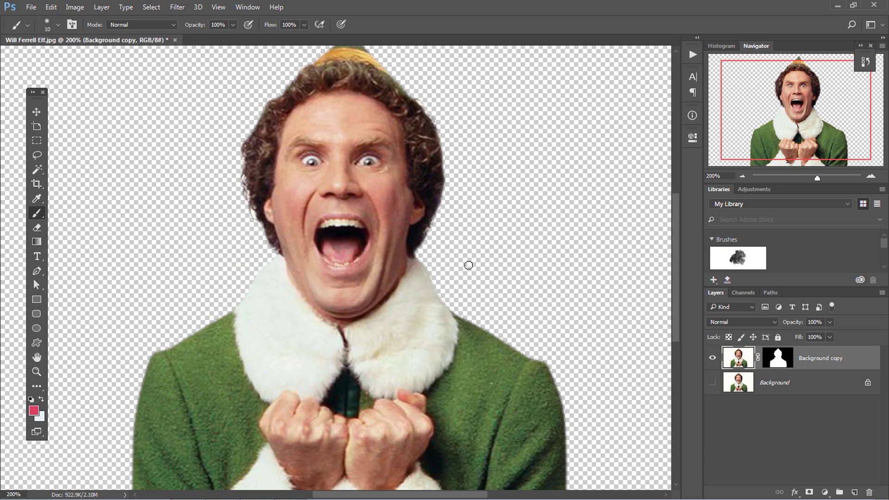
left_click(778, 357)
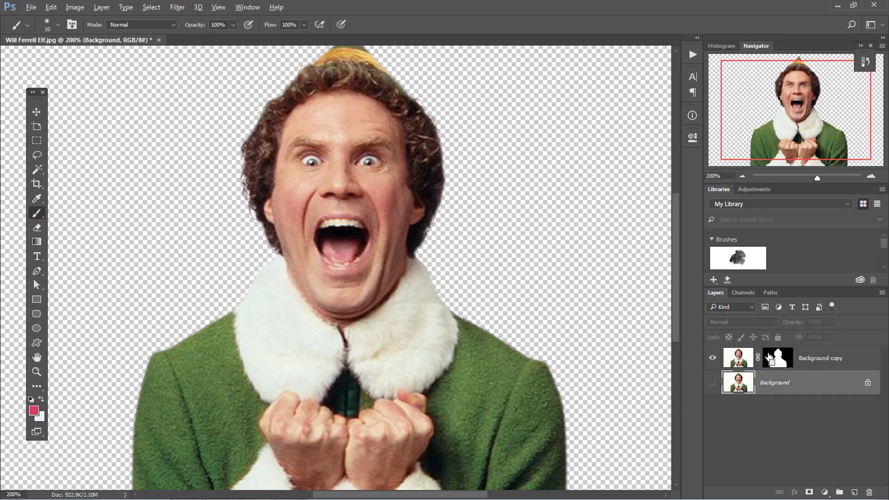
Fill a new layer between Background and Background copy with the pink foreground color.
left_click(51, 7)
left_click(82, 179)
left_click(406, 186)
left_click(403, 193)
left_click(461, 188)
key("b")
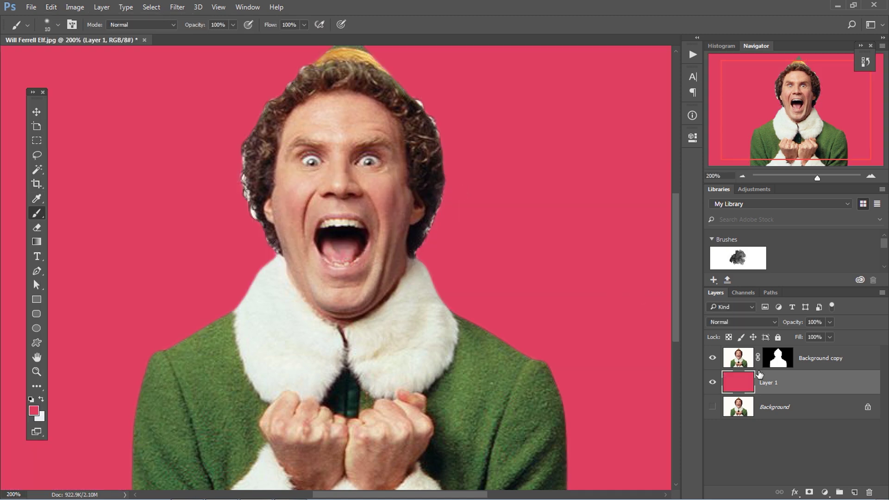
Activate the Background copy layer mask and paint with black (000000) to hide a strip of the fur collar beside the left side of the neck.
left_click(778, 358)
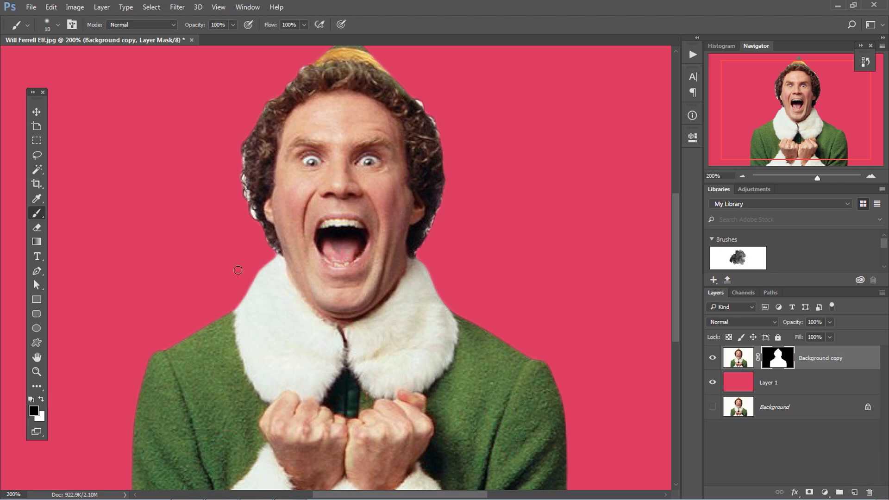
left_click(33, 410)
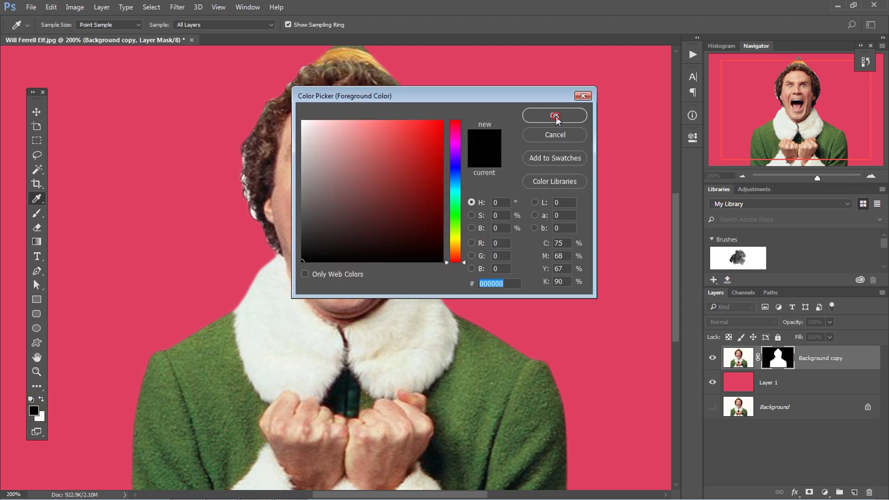
left_click(555, 116)
mouse_move(283, 275)
left_mouse_down()
mouse_move(275, 259)
mouse_move(308, 317)
left_mouse_up()
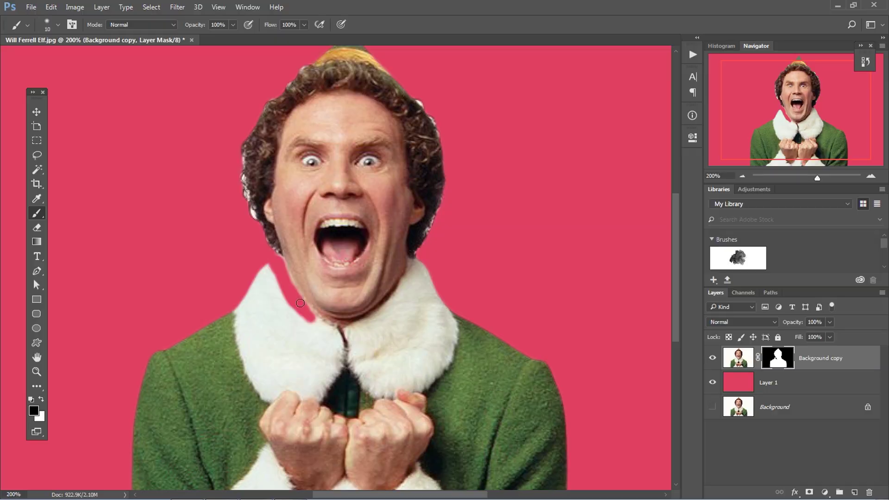
Restore the hidden collar strip by painting white on the mask, and brush the left shoulder with black.
key("x")
mouse_move(289, 266)
left_mouse_down()
mouse_move(280, 289)
mouse_move(312, 323)
mouse_move(273, 269)
left_mouse_up()
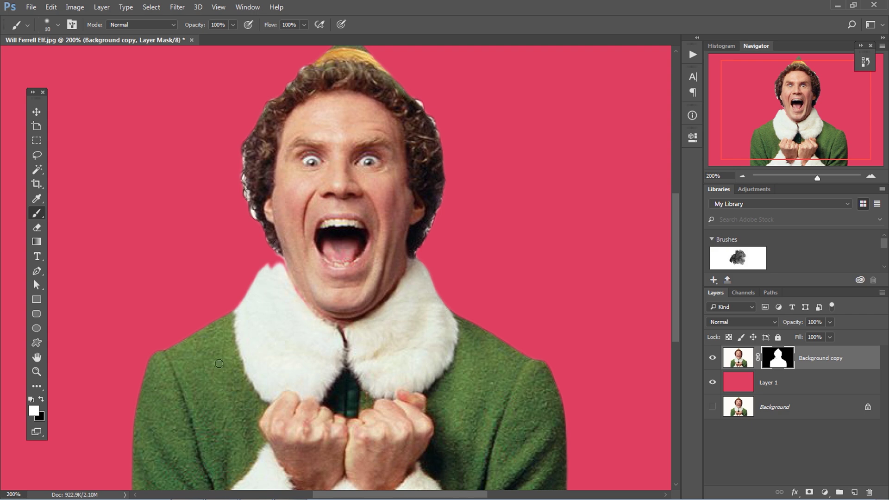
key("x")
mouse_move(204, 349)
left_mouse_down()
mouse_move(229, 334)
mouse_move(220, 351)
mouse_move(215, 315)
mouse_move(233, 359)
mouse_move(214, 370)
mouse_move(235, 330)
mouse_move(199, 345)
mouse_move(208, 329)
left_mouse_up()
key("x")
Paint black on the mask along the collar's whole inner edge around the neck, and swap the foreground color back to white.
key("ctrl+plus")
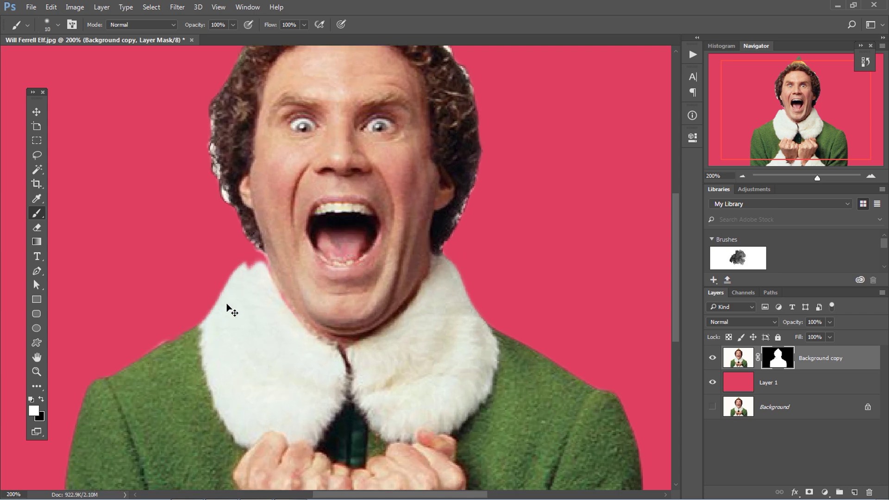
key("x")
mouse_move(256, 265)
left_mouse_down()
mouse_move(245, 271)
mouse_move(312, 358)
mouse_move(276, 326)
mouse_move(355, 366)
mouse_move(407, 342)
left_mouse_up()
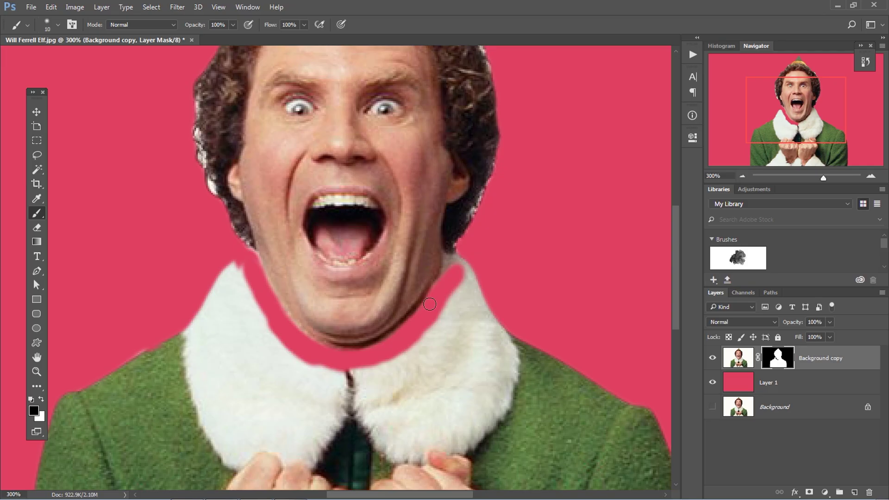
left_click_drag(437, 297, 459, 263)
key("x")
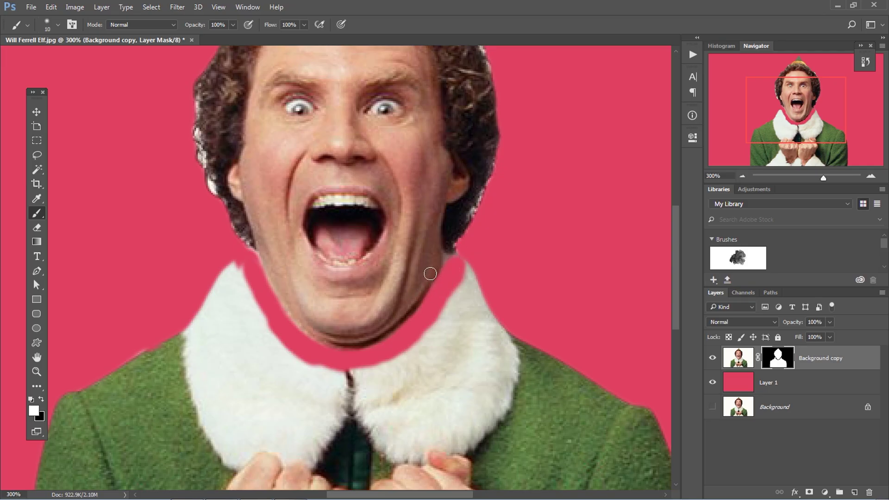
Paint black on the mask over the inner tip of the fur collar on the right side, and cancel Select and Mask.
key("x")
mouse_move(458, 262)
left_mouse_down()
mouse_move(463, 297)
mouse_move(413, 345)
mouse_move(480, 274)
mouse_move(466, 279)
left_mouse_up()
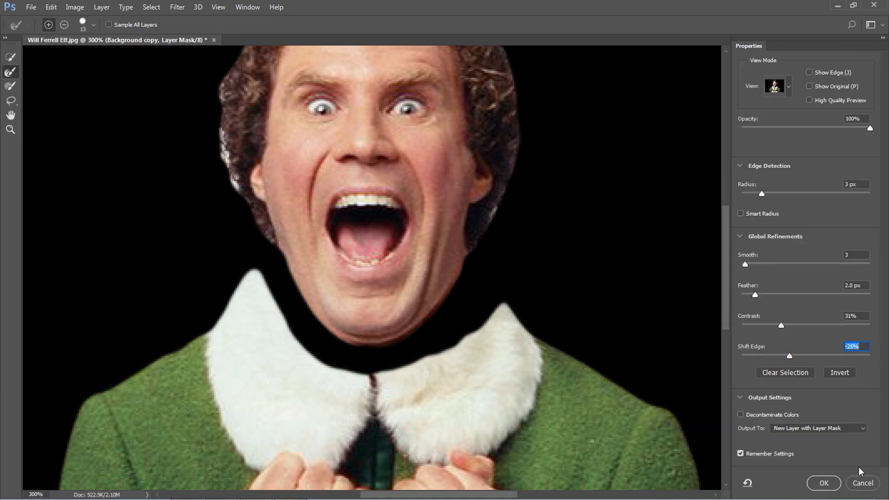
left_click(871, 484)
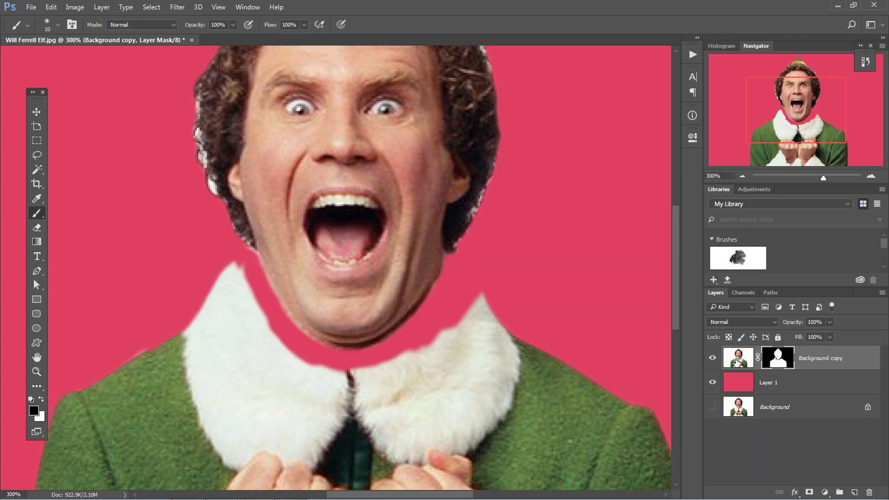
Reactivate the Background copy layer mask and hide the body below the head by painting black with a 60 px brush.
left_click(738, 361)
left_click(779, 363)
key("ctrl+minus")
key("ctrl+minus")
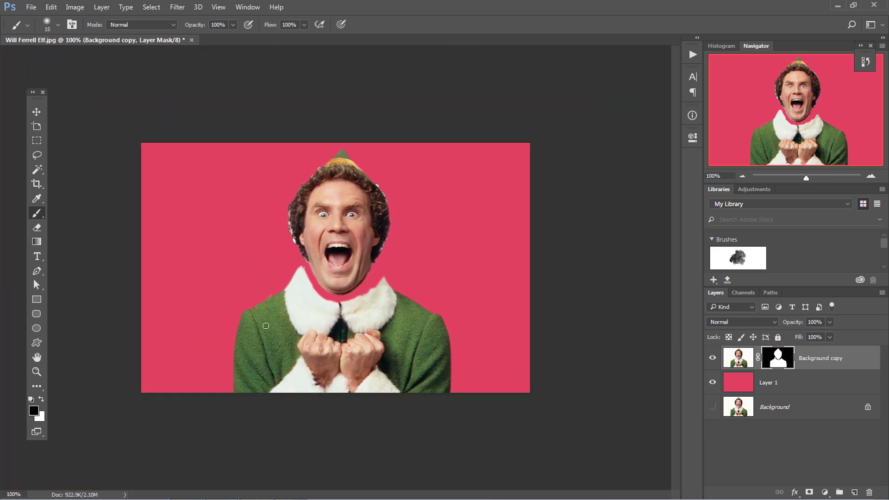
key("bracketright")
key("bracketright")
key("bracketright")
mouse_move(252, 330)
left_mouse_down()
mouse_move(231, 333)
mouse_move(291, 385)
mouse_move(232, 378)
mouse_move(469, 377)
mouse_move(326, 396)
mouse_move(328, 377)
mouse_move(452, 360)
mouse_move(228, 360)
mouse_move(400, 348)
mouse_move(247, 347)
mouse_move(403, 323)
mouse_move(272, 342)
mouse_move(408, 314)
mouse_move(425, 284)
mouse_move(414, 278)
mouse_move(343, 328)
mouse_move(233, 318)
mouse_move(272, 306)
mouse_move(274, 293)
mouse_move(319, 323)
mouse_move(341, 319)
left_mouse_up()
Paint black on the mask with a 25 px brush to hide the remaining fur collar under the chin.
key("ctrl+plus")
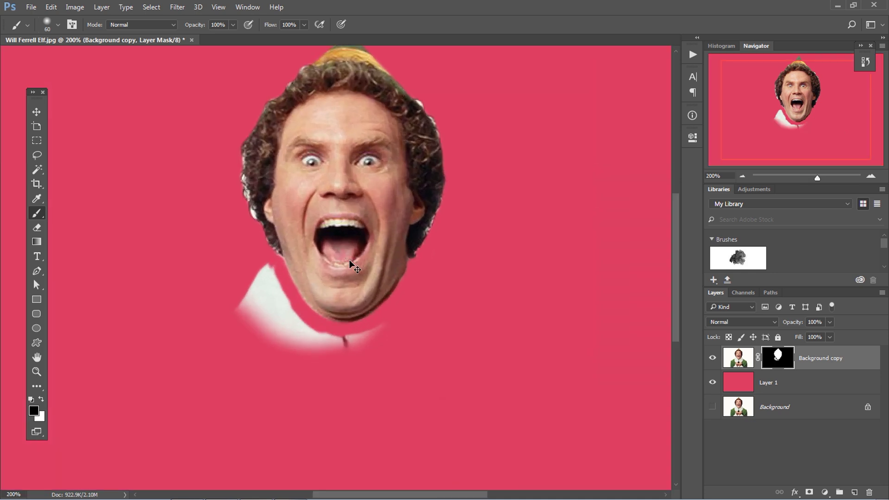
key("bracketleft")
key("bracketleft")
key("bracketleft")
key("bracketleft")
mouse_move(248, 278)
left_mouse_down()
mouse_move(237, 323)
mouse_move(257, 267)
mouse_move(268, 270)
mouse_move(276, 316)
mouse_move(292, 327)
mouse_move(295, 318)
mouse_move(260, 343)
mouse_move(294, 339)
mouse_move(289, 328)
mouse_move(301, 339)
mouse_move(383, 337)
left_mouse_up()
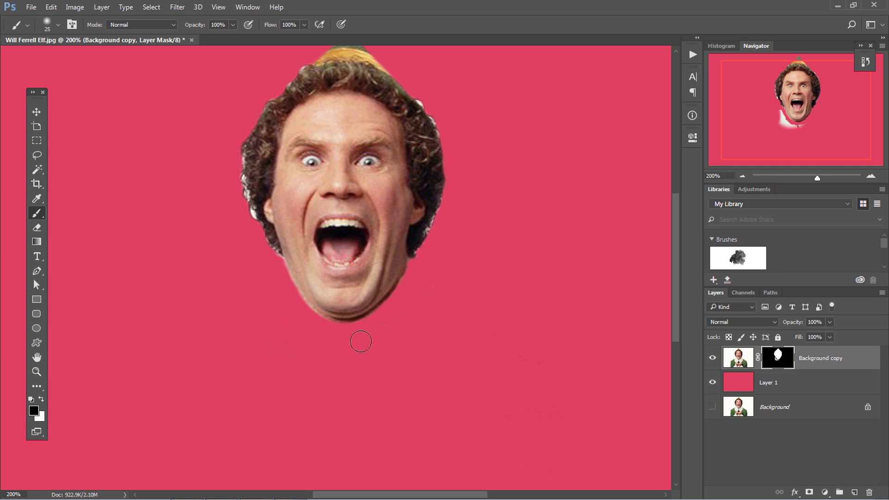
Clean the mask edge along both sides of the jaw with black strokes from a 9 px brush.
key("ctrl+plus")
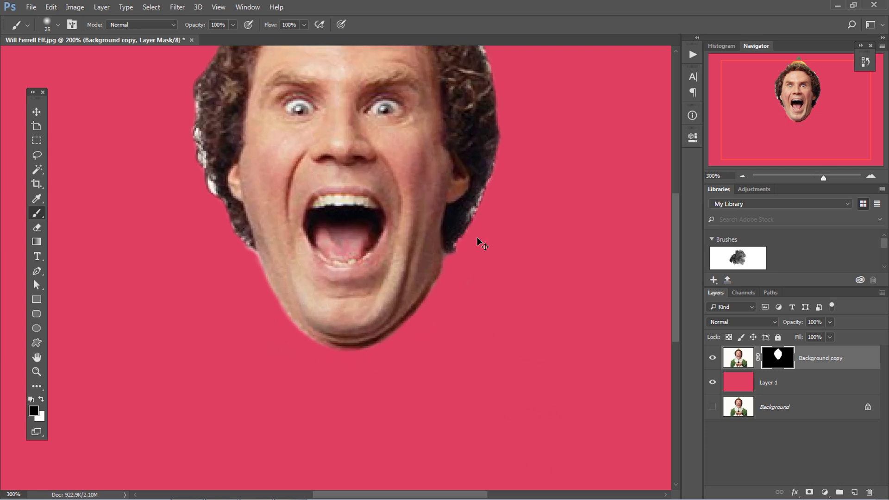
key("bracketleft")
key("bracketleft")
key("bracketleft")
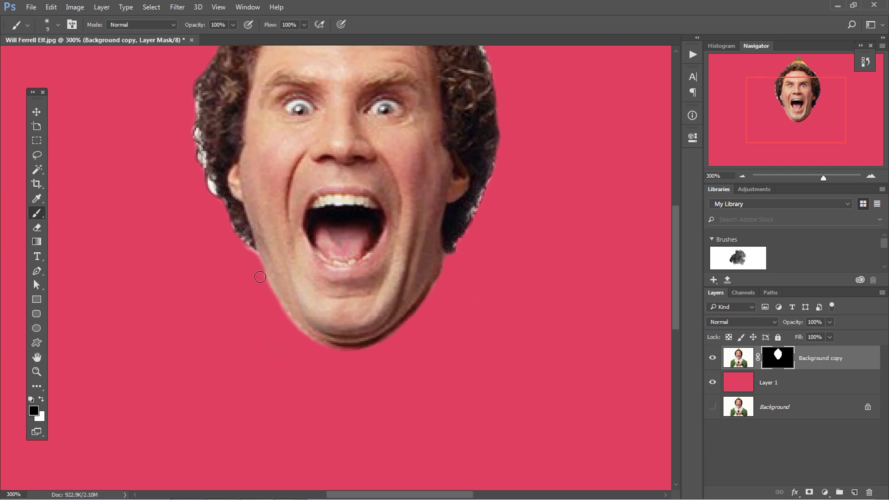
left_click_drag(274, 308, 271, 301)
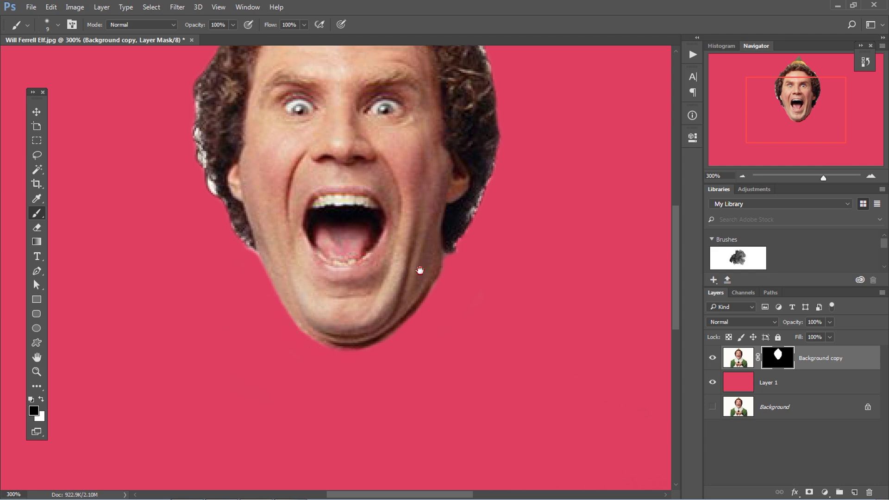
Paint black on the mask to remove the white fringe around the outer edges of the curly hair.
left_click_drag(416, 263, 410, 305)
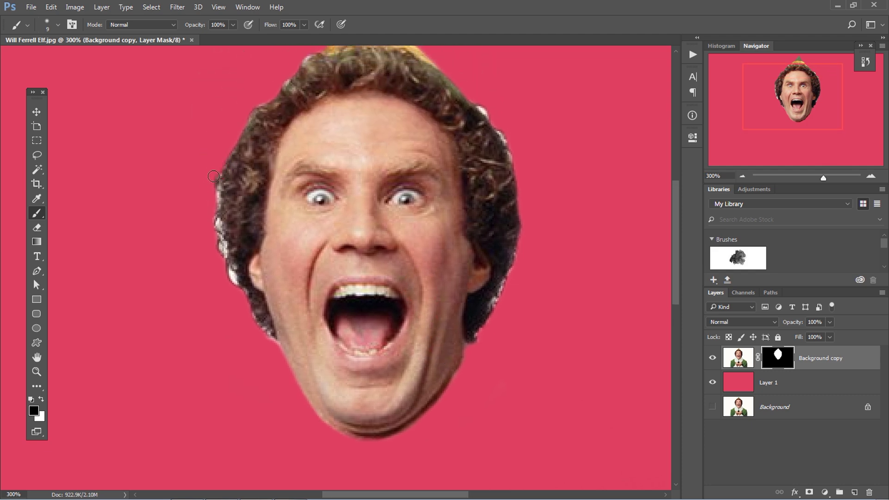
left_click_drag(216, 202, 233, 277)
left_click_drag(381, 174, 392, 246)
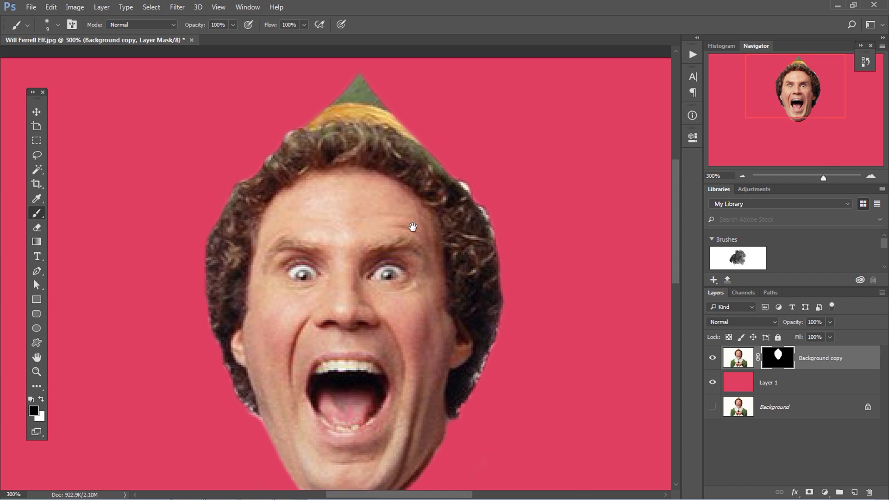
left_click_drag(465, 173, 459, 173)
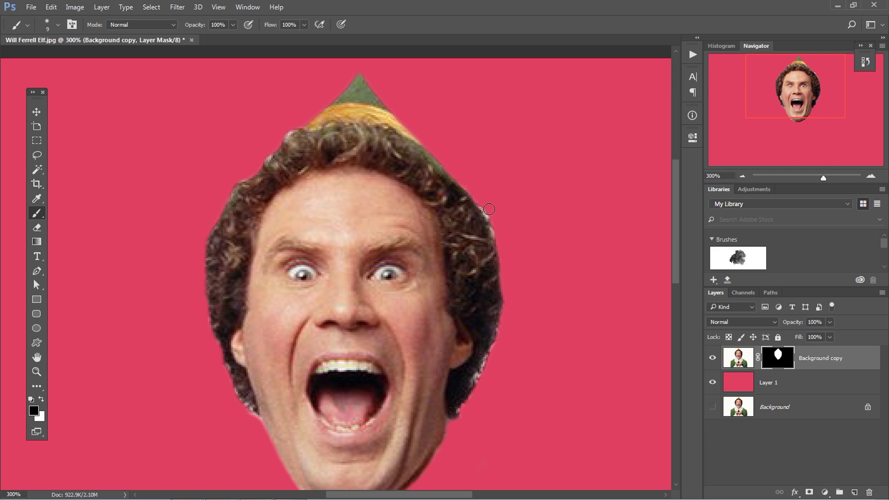
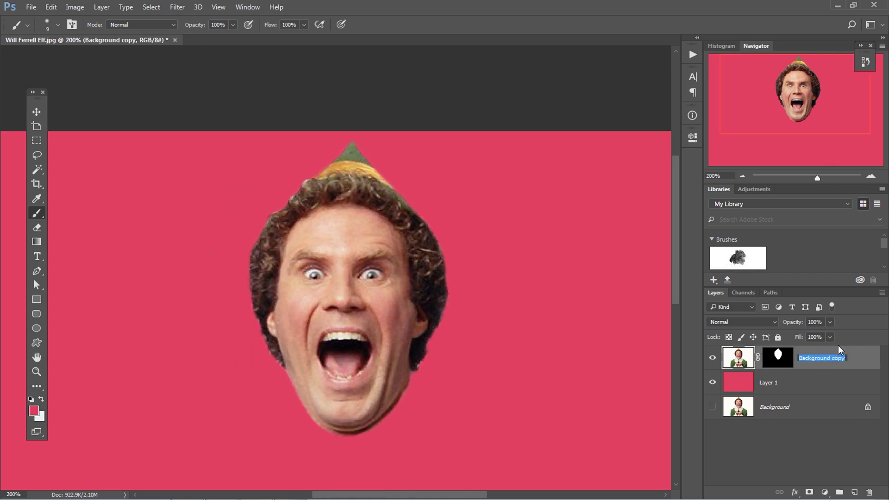
Rename the Background copy layer as Elf Head.
type("Elf Head")
key("Return")
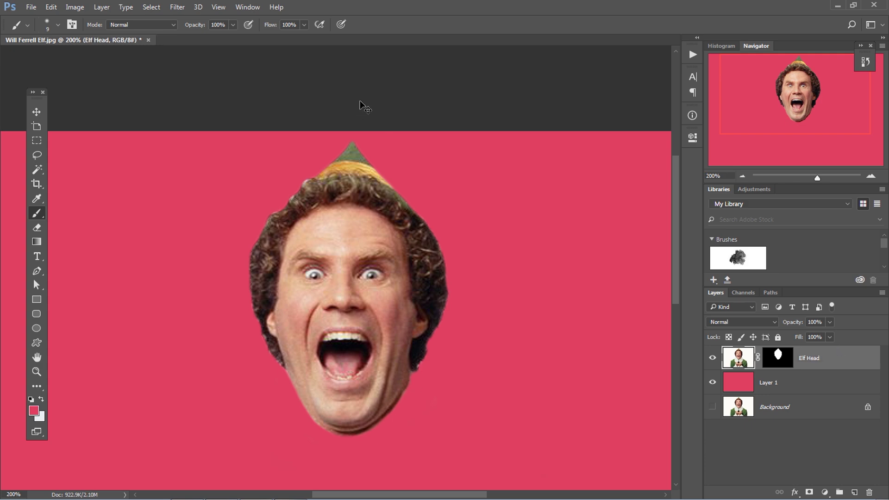
Save the document as a Photoshop file named Elf Head in the Basketball Dunk folder, keeping its layers.
key("ctrl+minus")
left_click(31, 7)
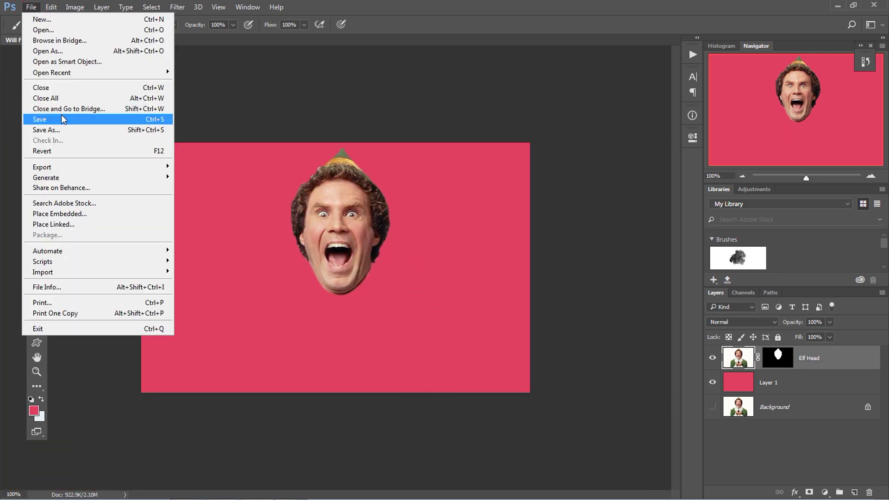
left_click(65, 127)
left_click(130, 380)
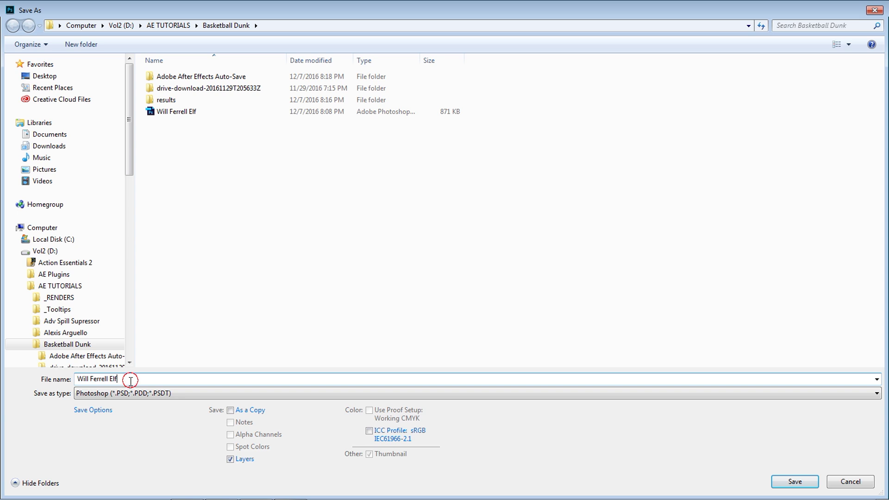
key("BackSpace")
key("BackSpace")
key("BackSpace")
key("BackSpace")
key("BackSpace")
key("BackSpace")
key("BackSpace")
key("BackSpace")
key("BackSpace")
key("BackSpace")
key("BackSpace")
key("BackSpace")
key("BackSpace")
key("BackSpace")
key("BackSpace")
key("BackSpace")
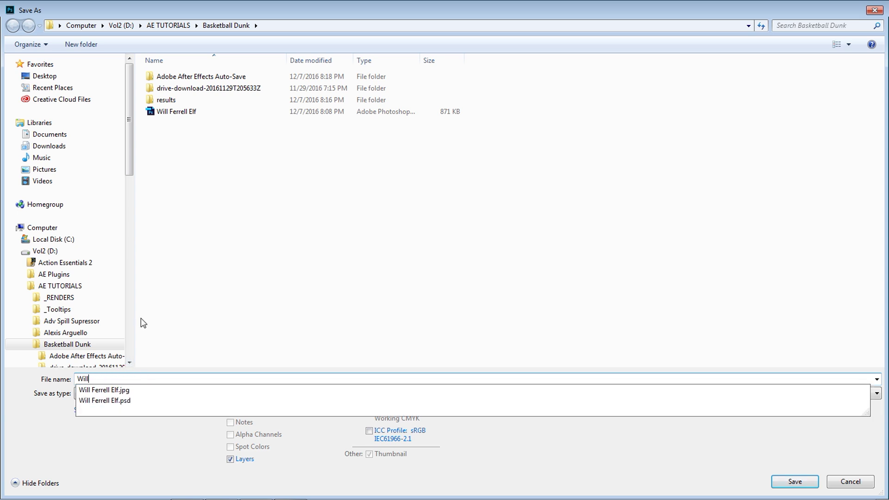
type("Elf Head")
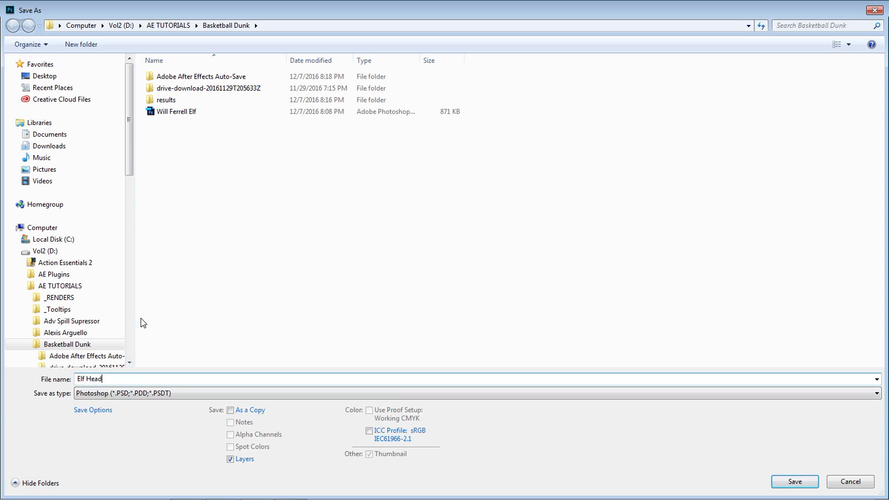
key("Return")
left_click(565, 228)
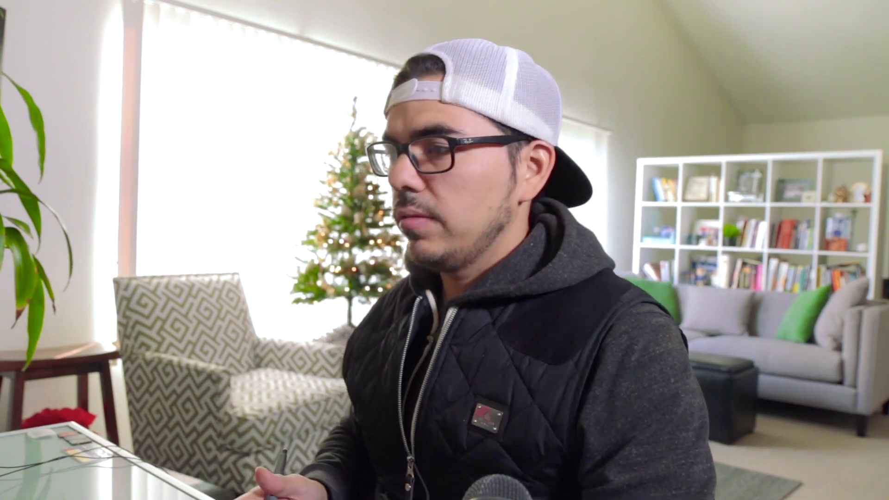
Switch to After Effects and create a new composition from the 20161126_131603.mp4 footage.
key("alt+Tab")
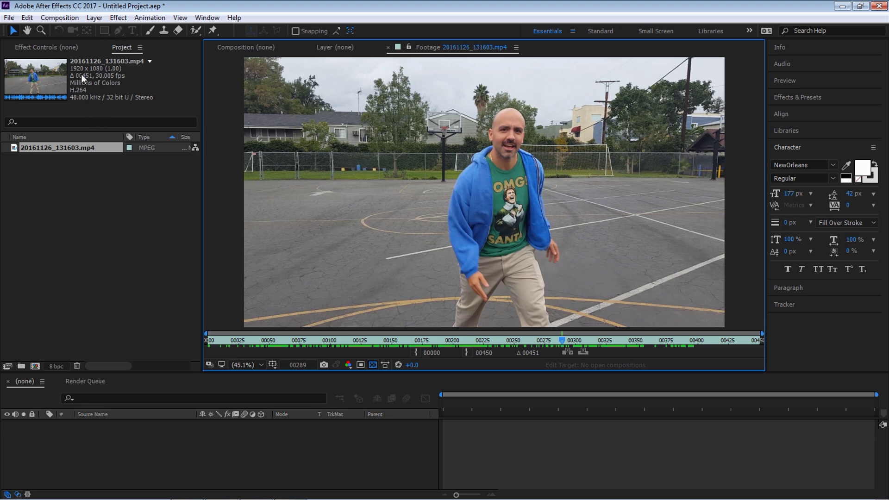
left_click(74, 147)
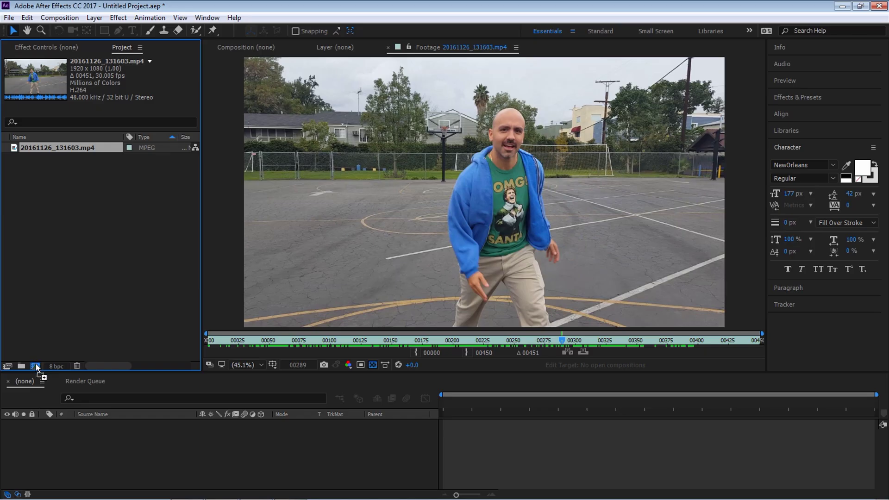
left_click_drag(36, 365, 36, 365)
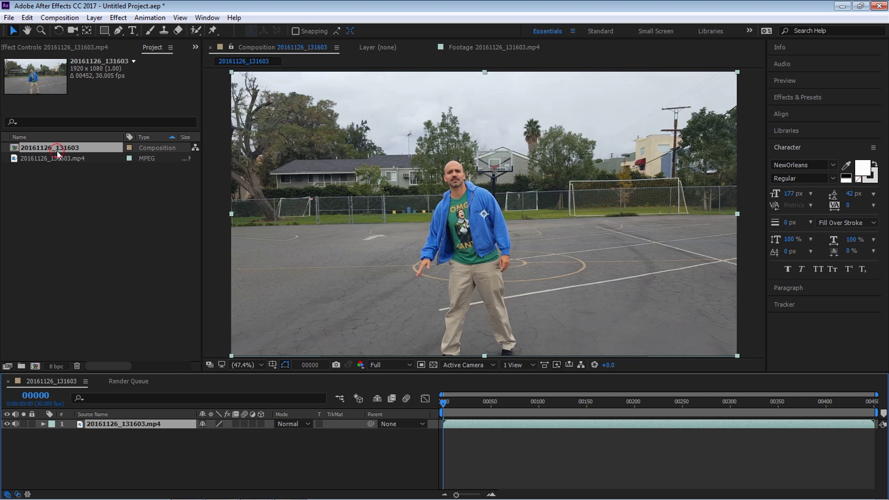
Rename the new footage composition as Comp in the project.
key("Return")
type("Comp")
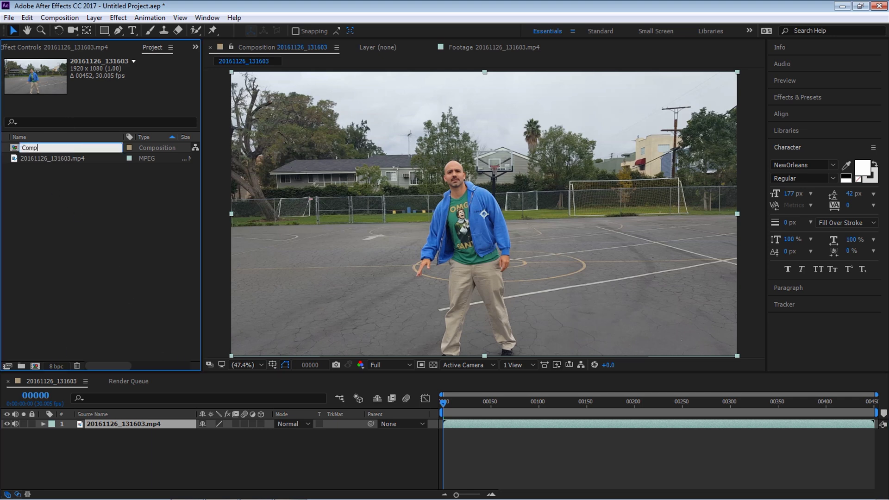
key("Return")
Set Comp's frame rate to 30 frames per second in its composition settings.
key("ctrl+k")
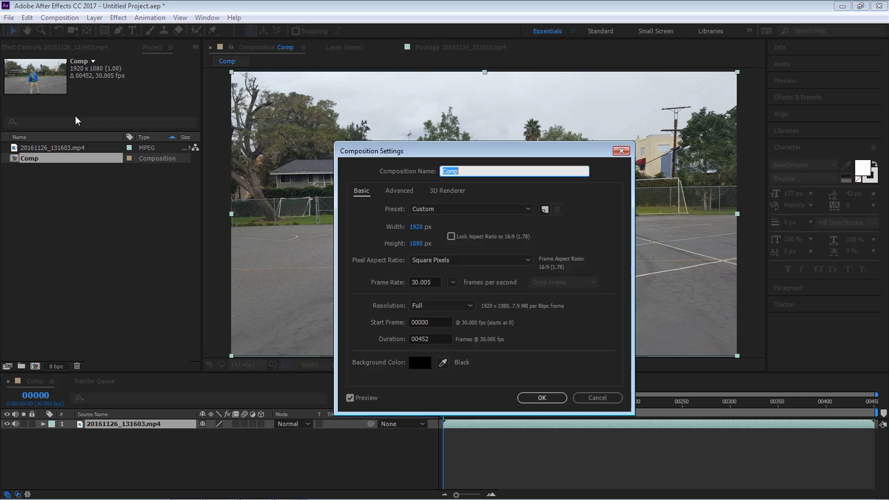
left_click(453, 282)
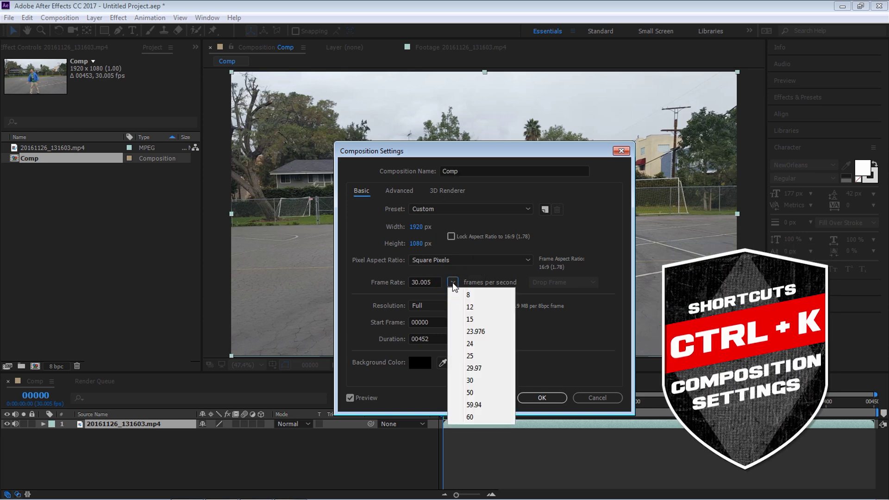
left_click(472, 380)
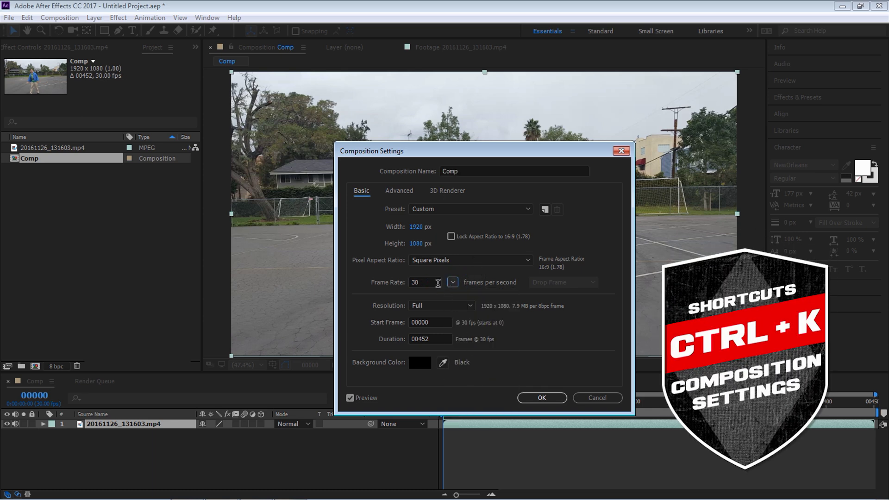
left_click(542, 398)
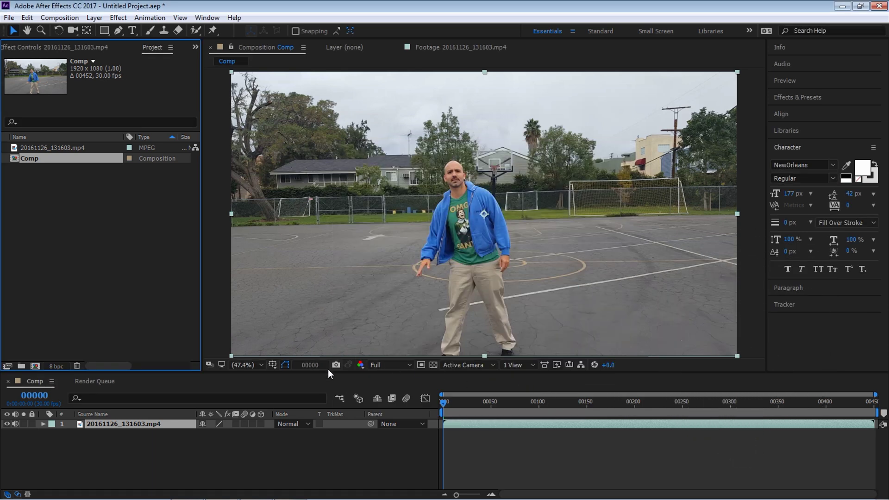
Add Comp to the render queue and open its output module settings.
left_click(34, 382)
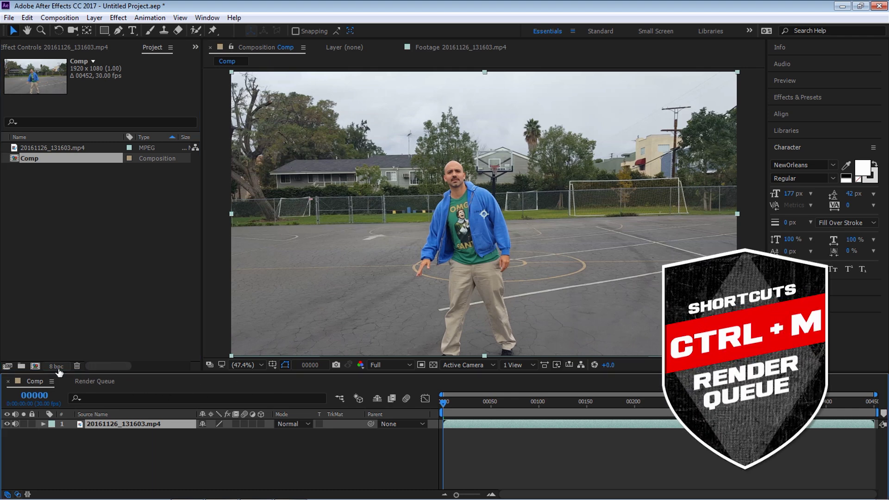
key("ctrl+m")
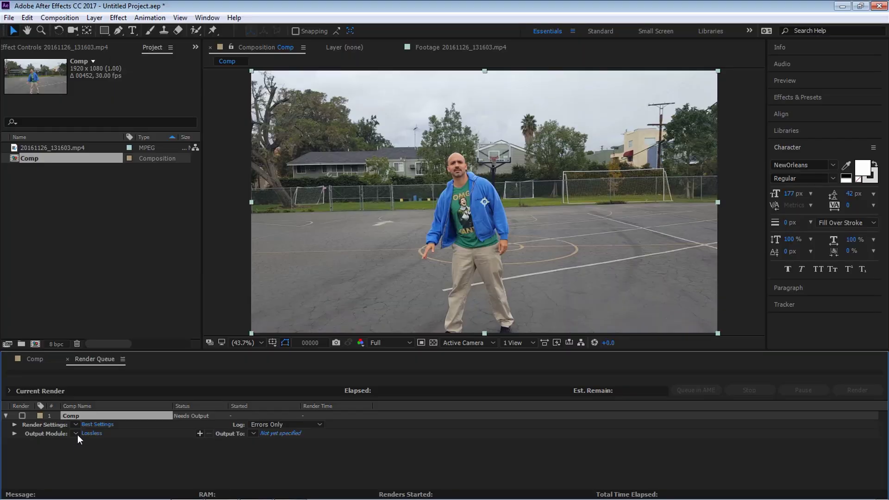
left_click(90, 433)
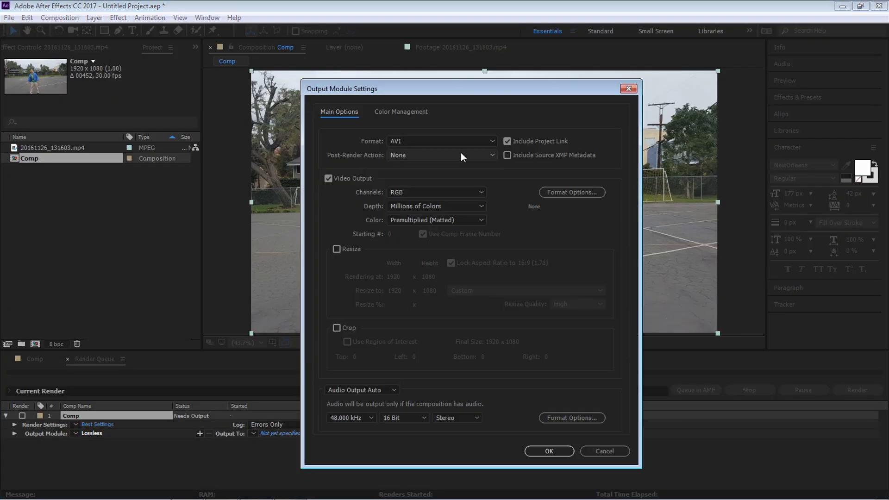
Set the output module's format to QuickTime.
left_click(446, 140)
left_click(419, 166)
left_click(427, 143)
left_click(433, 276)
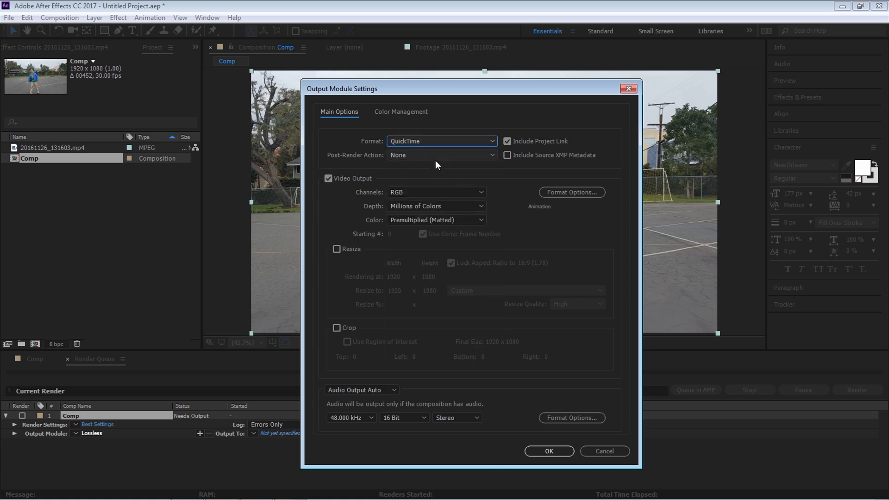
Examine the video codecs offered for QuickTime output, and leave the format options without applying changes.
left_click(562, 191)
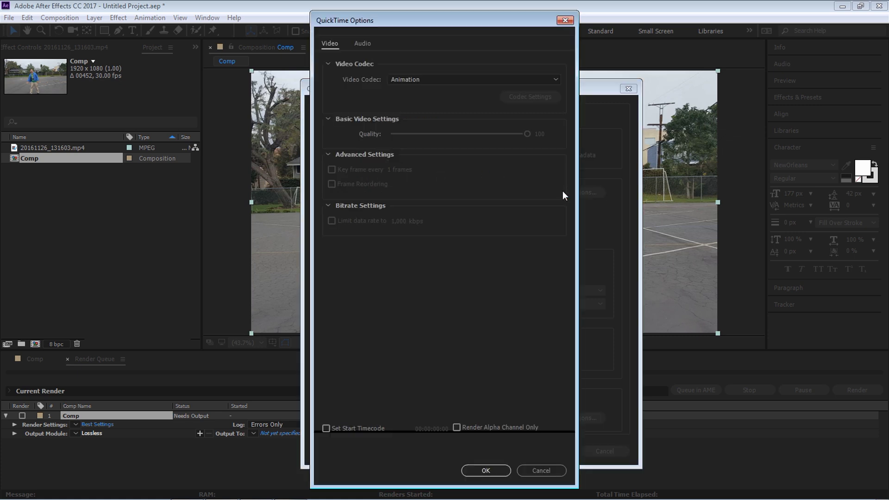
left_click(449, 78)
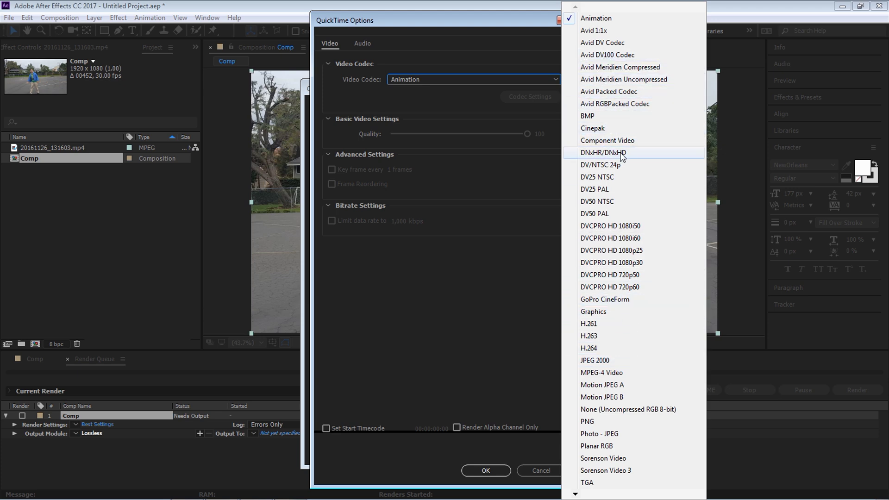
left_click(477, 21)
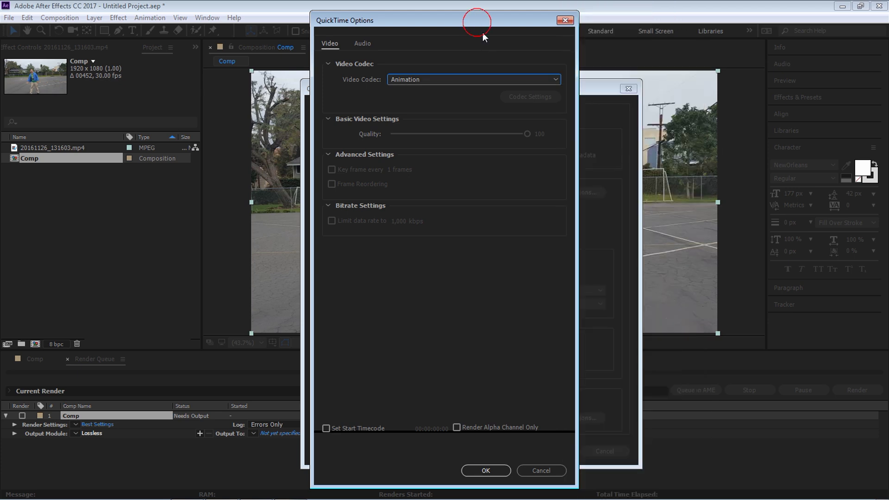
left_click(413, 81)
left_click(457, 78)
left_click(555, 471)
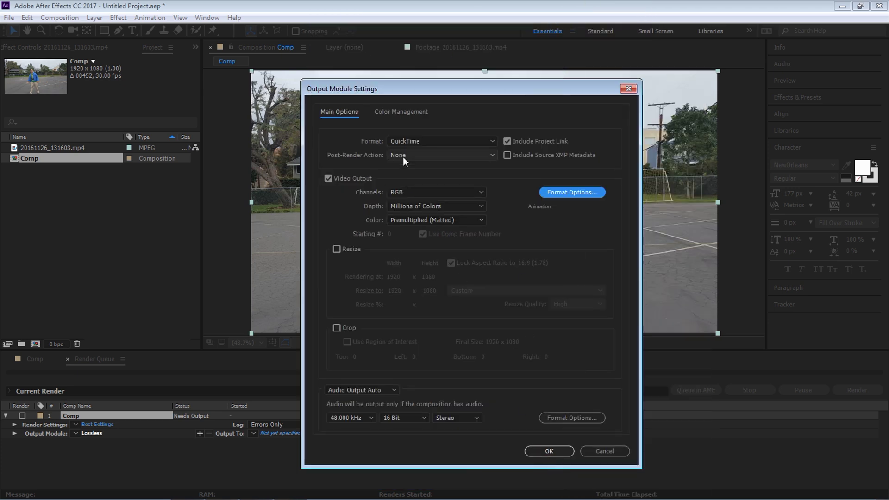
Set the output module's format to AVI and examine its video codec options.
left_click(443, 141)
left_click(417, 169)
left_click(571, 192)
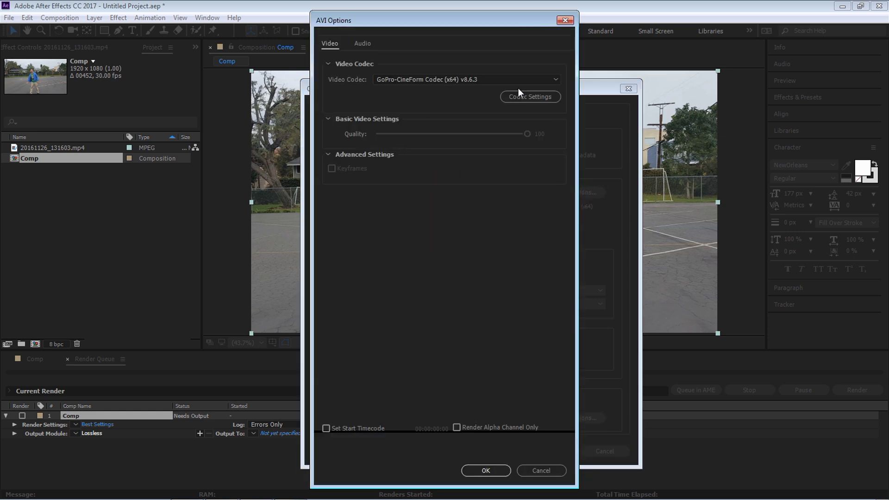
left_click(491, 80)
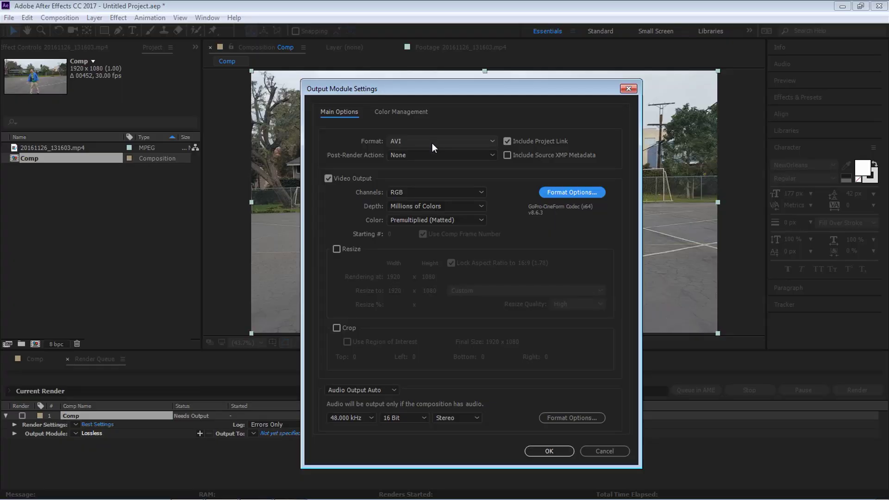
Try PNG Sequence as the output format, switch it to JPEG Sequence, and apply the output module settings.
left_click(431, 142)
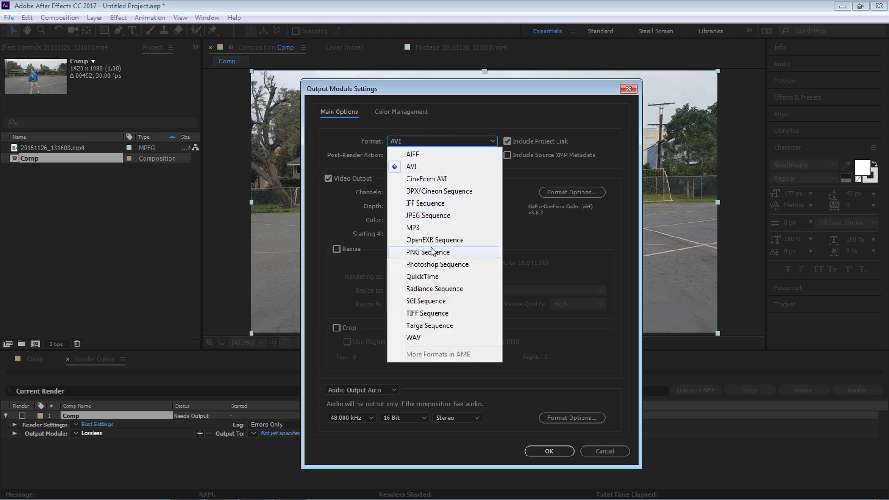
left_click(430, 254)
left_click(432, 144)
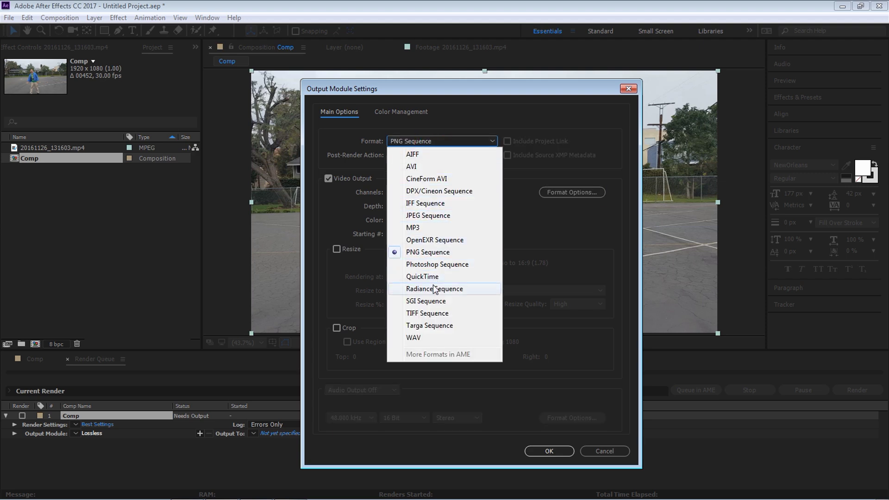
left_click(427, 216)
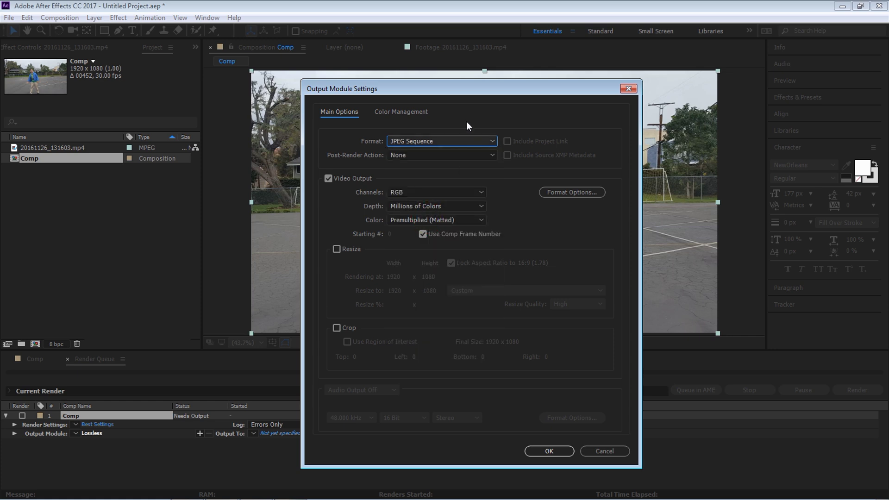
left_click(547, 451)
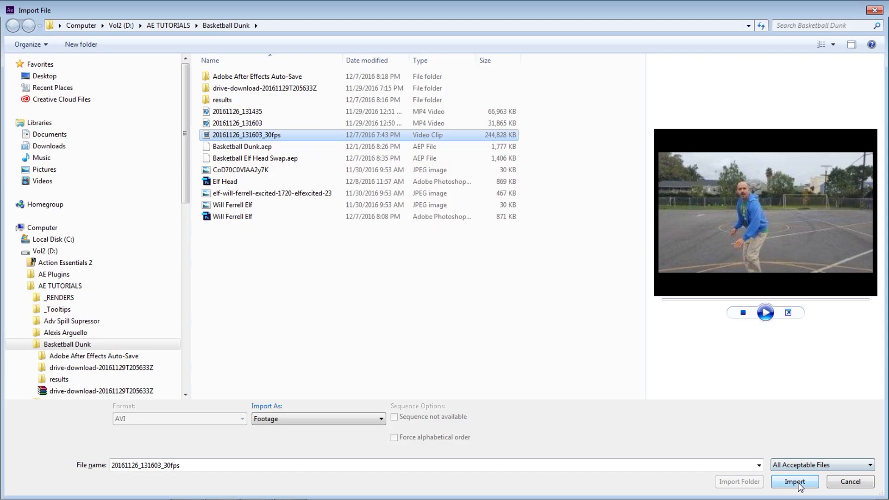
Import the video clip 20161126_131603_30fps and open it in the footage viewer.
left_click(797, 482)
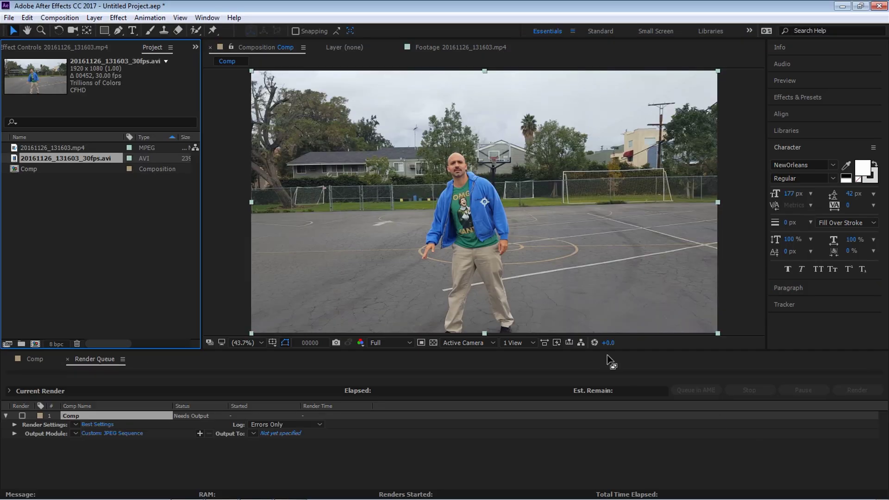
double_click(23, 159)
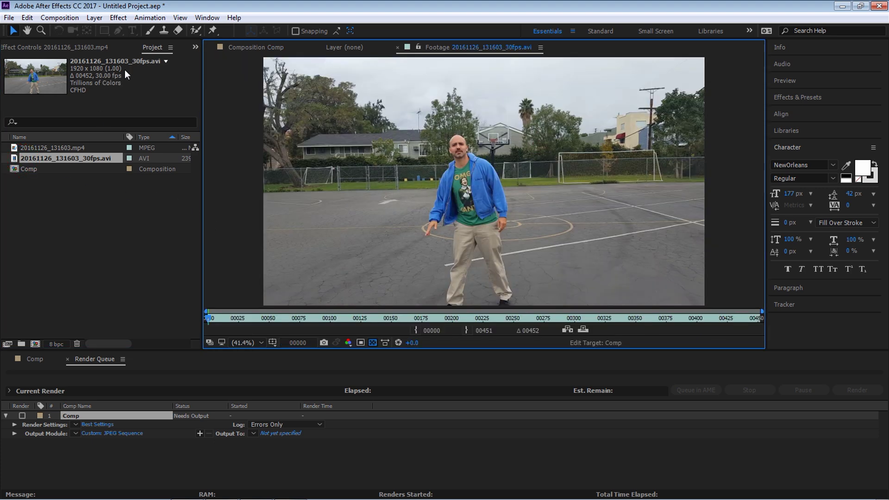
Delete Comp and the original 20161126_131603.mp4 footage from the project.
left_click(33, 169)
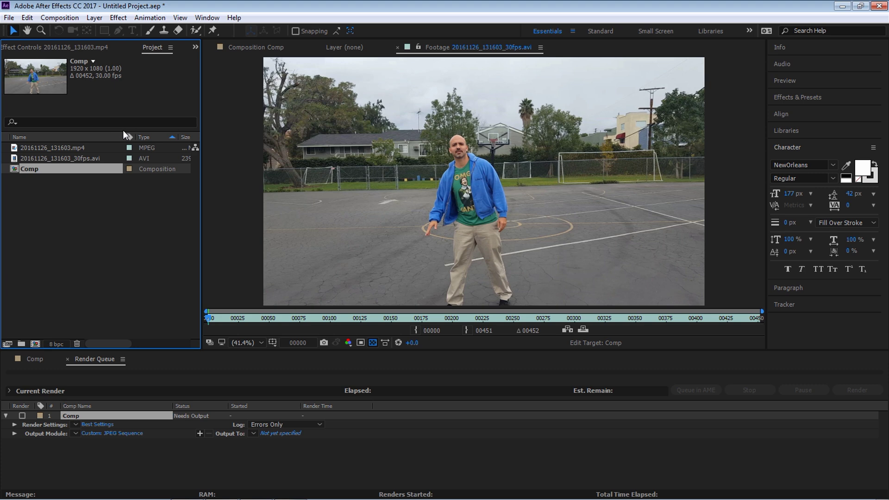
key("Delete")
left_click(465, 269)
left_click(87, 148)
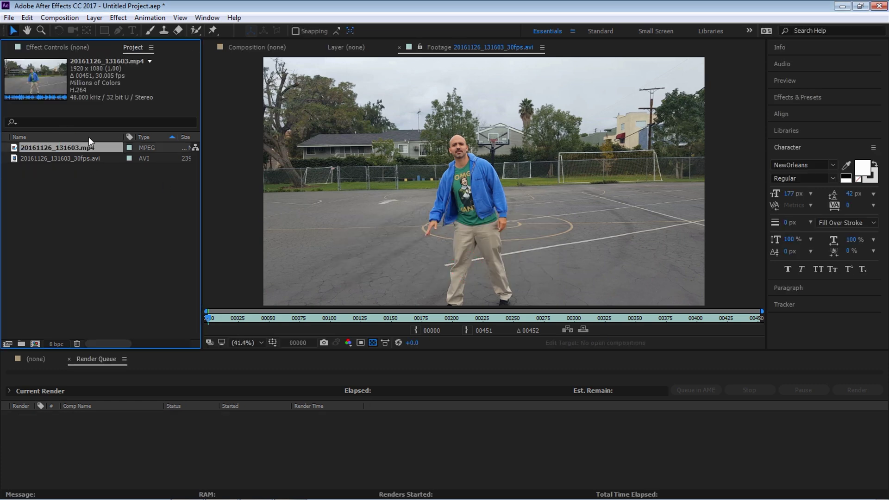
key("Delete")
Create a composition from 20161126_131603_30fps.avi and send its layer to mocha AE for tracking.
left_click_drag(27, 149, 38, 277)
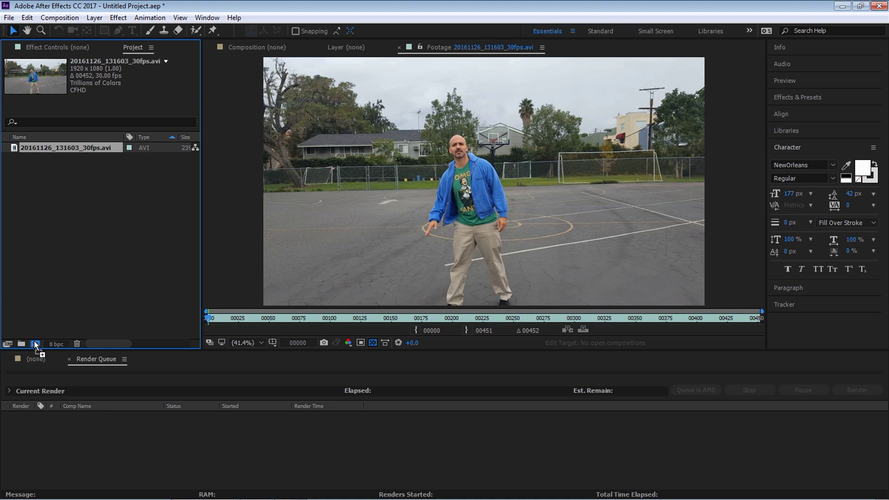
left_click_drag(34, 343, 34, 343)
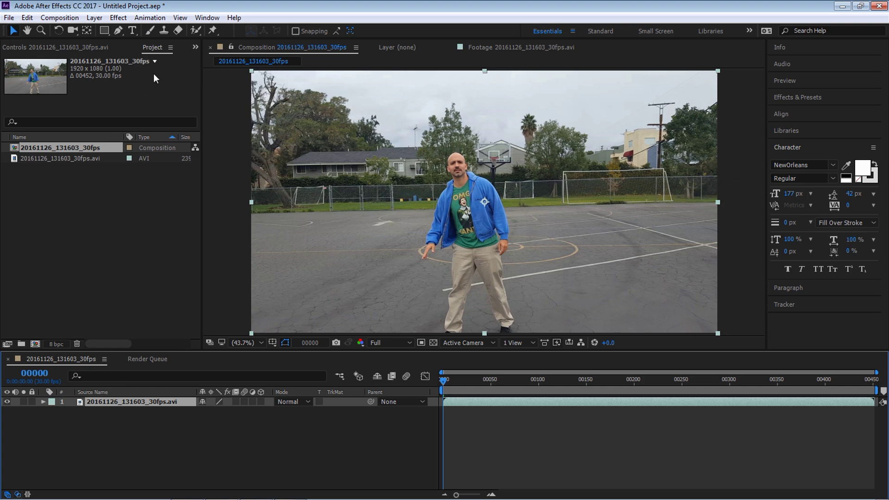
left_click(148, 18)
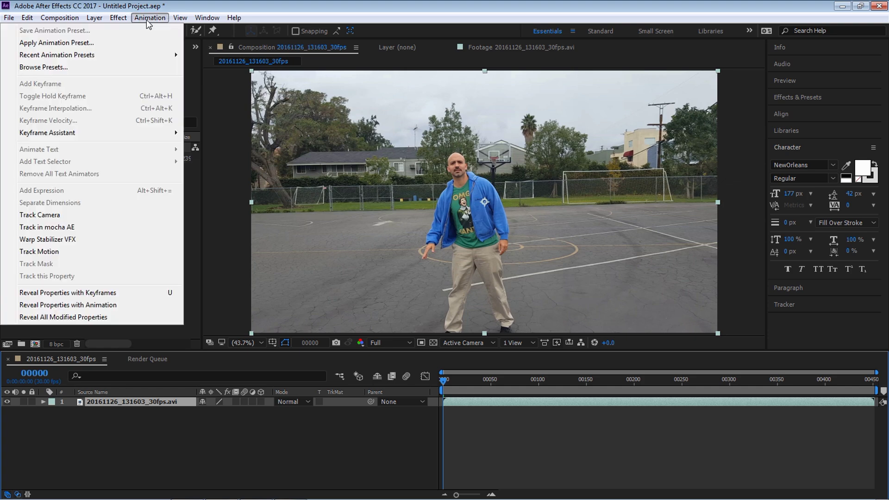
left_click(99, 229)
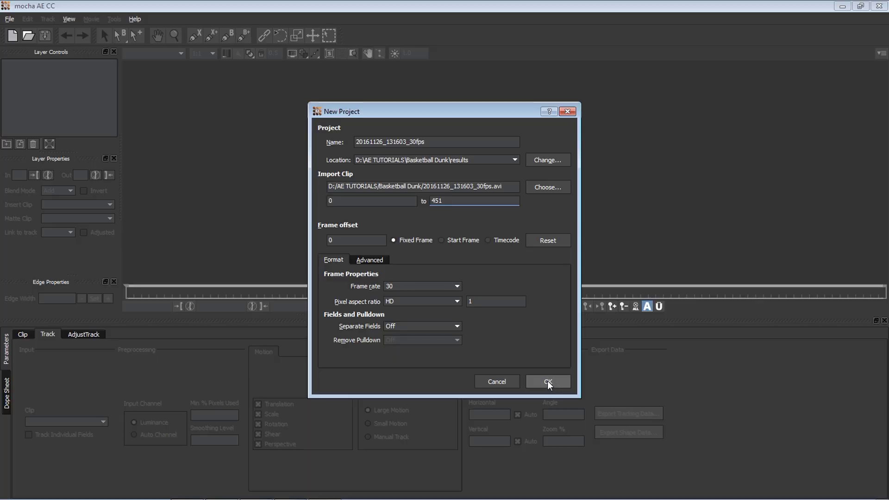
Decline overwriting the existing mocha project, try the name 20161126_131603_v2 instead, and decline overwriting that one too.
left_click(548, 383)
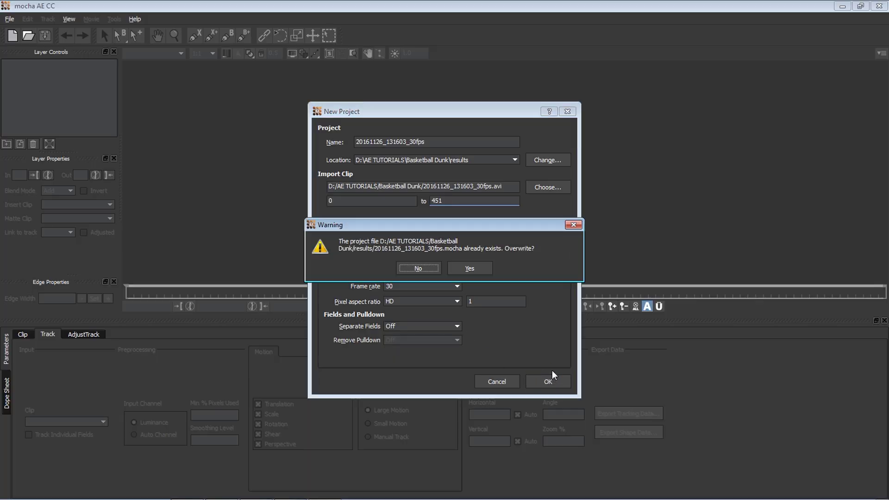
left_click(426, 268)
left_click(414, 143)
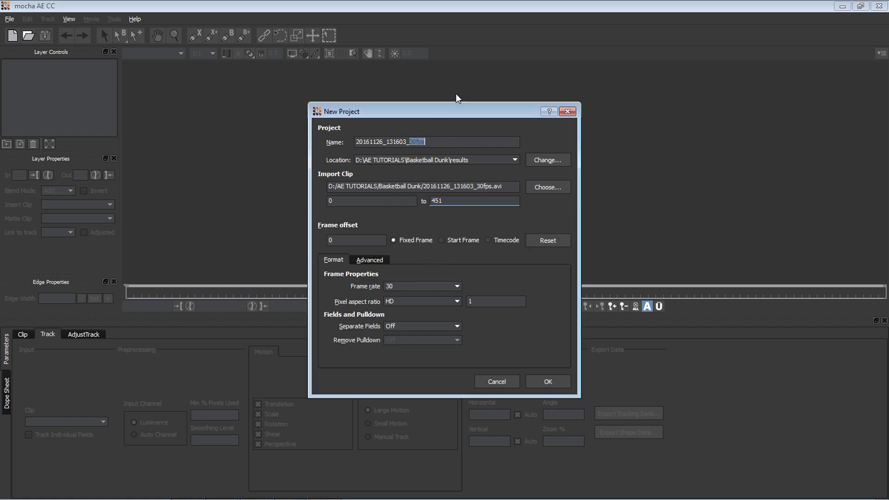
key("BackSpace")
key("BackSpace")
key("BackSpace")
key("BackSpace")
key("BackSpace")
type("v2")
left_click(547, 381)
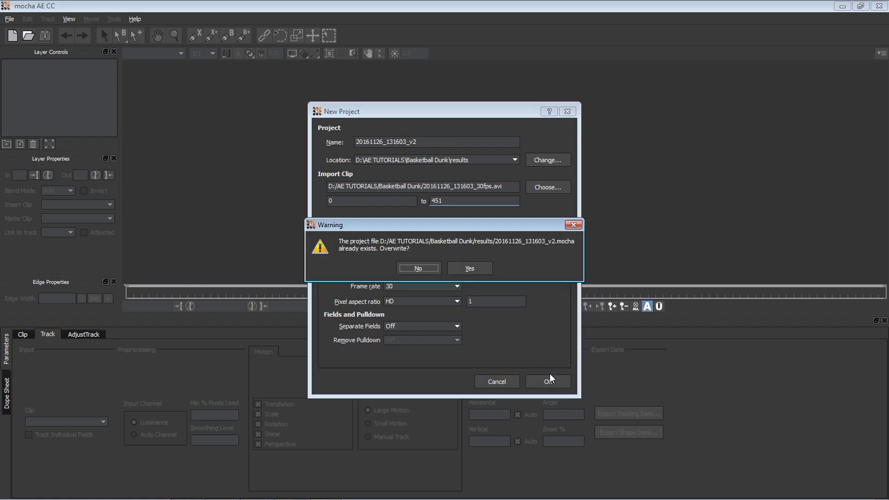
left_click(429, 268)
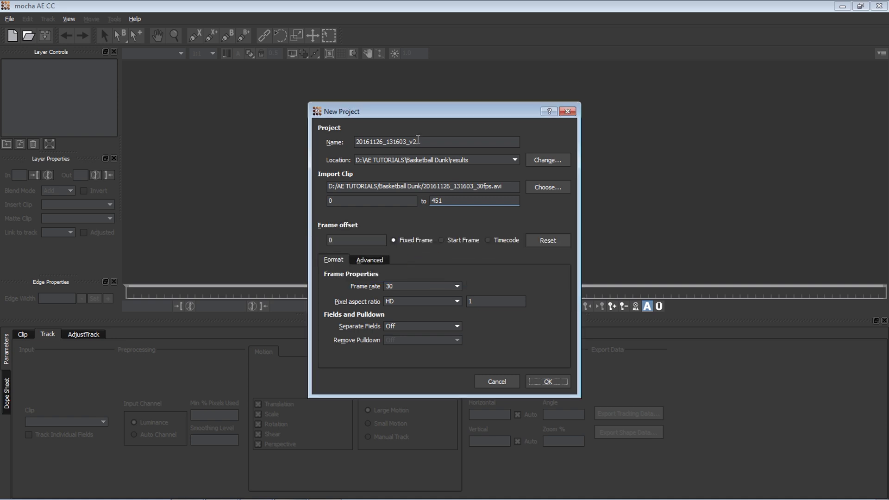
Rename the new mocha project 20161126_131603_v3 and create it.
key("BackSpace")
type("3")
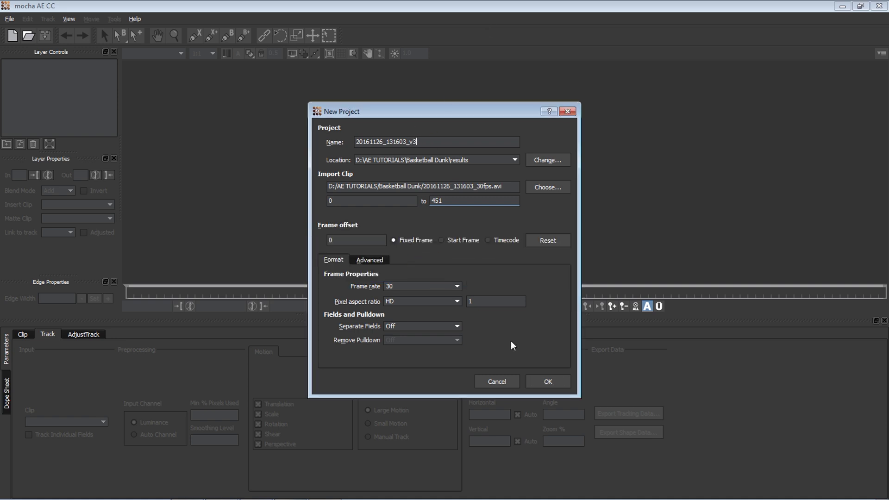
left_click(548, 381)
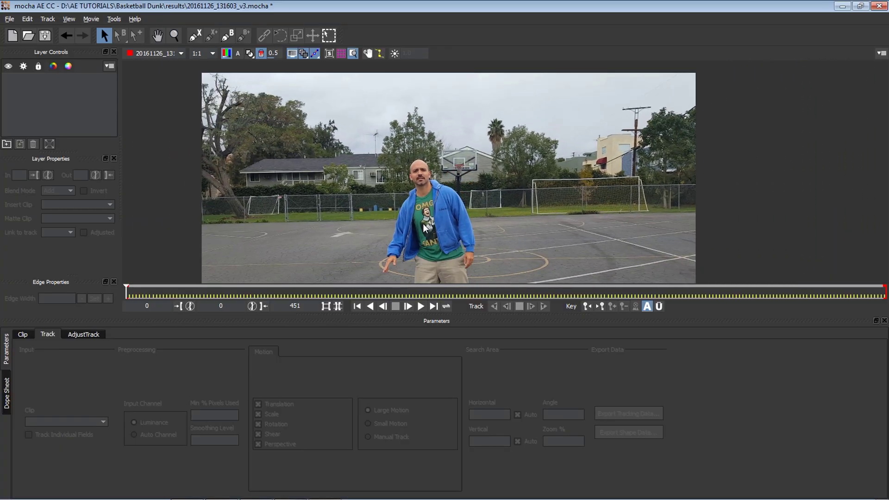
Draw a closed X-spline loosely around the man's head on frame 0.
key("z")
left_click_drag(515, 90, 515, 111)
key("x")
left_click_drag(480, 203, 449, 158)
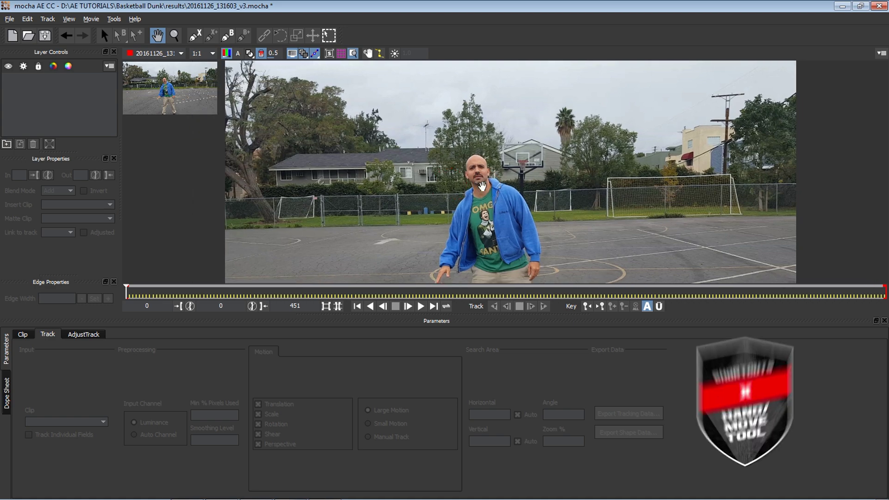
key("z")
scroll(449, 157, "down", 2)
scroll(449, 157, "up", 3)
key("s")
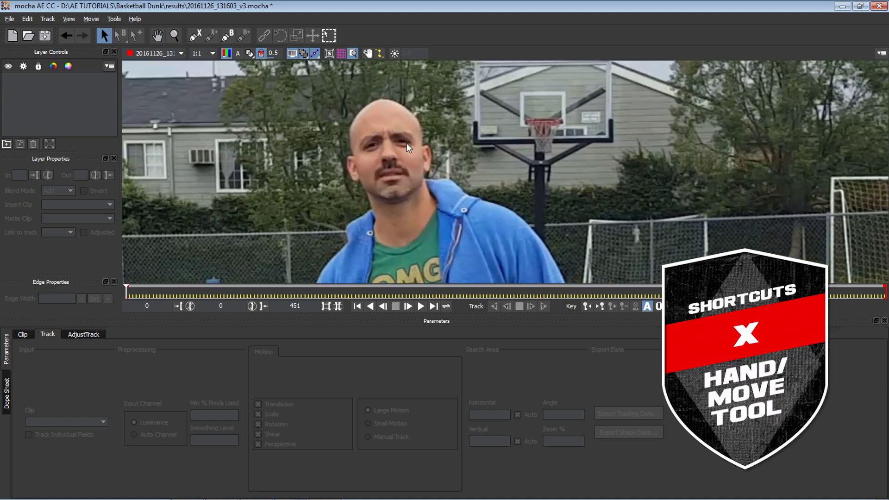
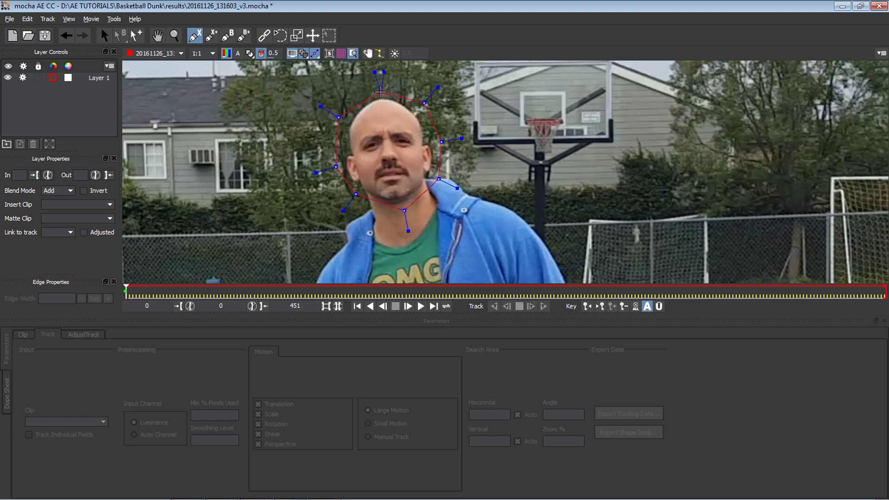
left_click(380, 92)
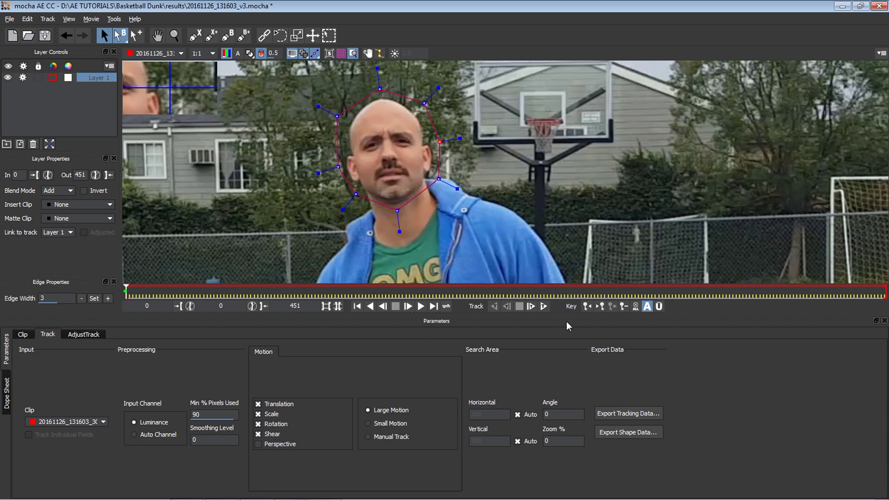
Track the head layer forward from frame 0 and stop tracking at frame 17.
left_click(544, 306)
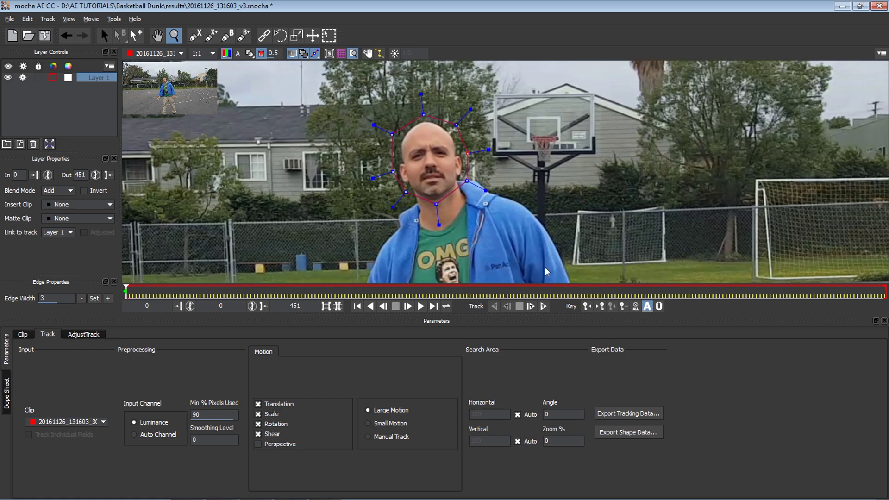
left_click(543, 306)
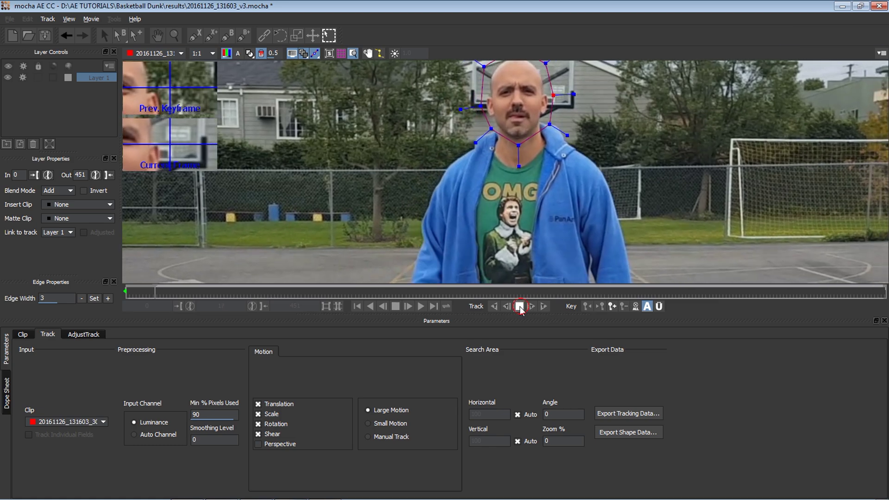
left_click(519, 307)
Continue tracking the head layer forward from frame 17 and stop at about frame 57.
scroll(556, 200, "down", 1)
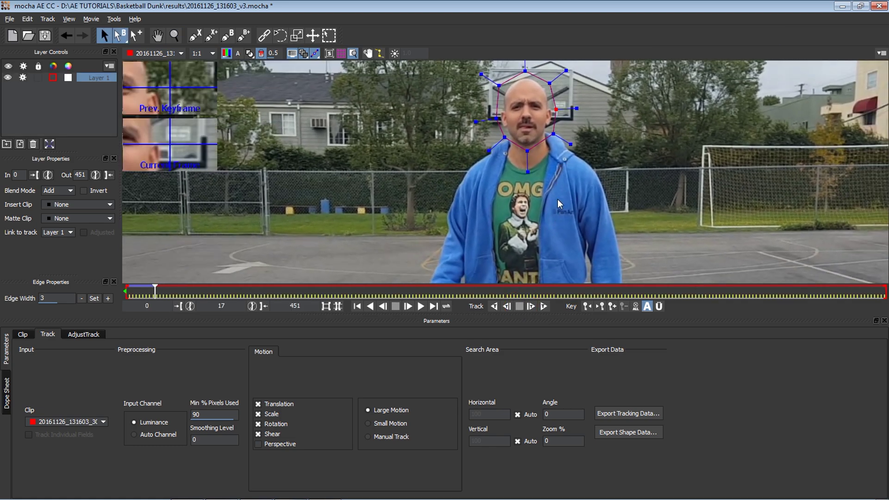
key("x")
left_click_drag(560, 199, 493, 258)
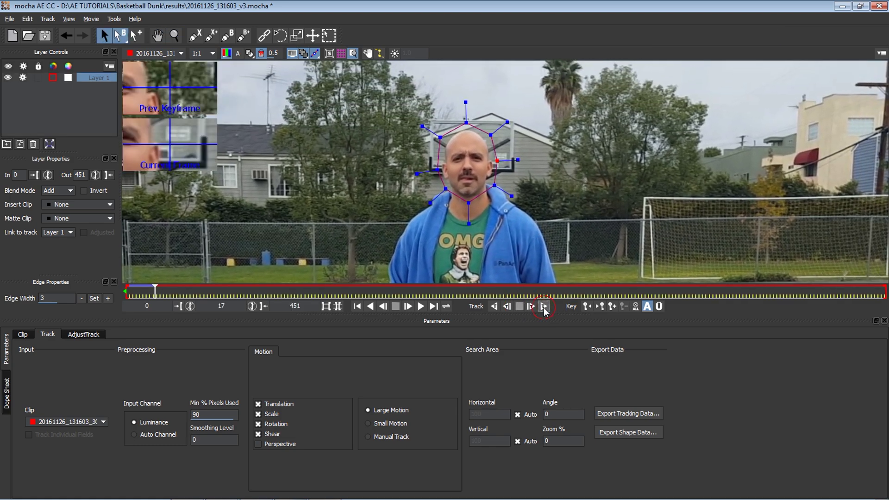
left_click(544, 307)
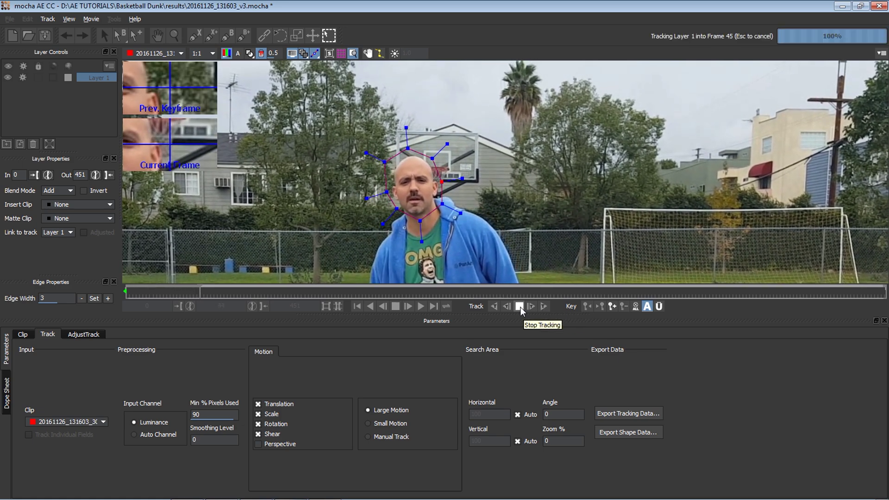
left_click(521, 307)
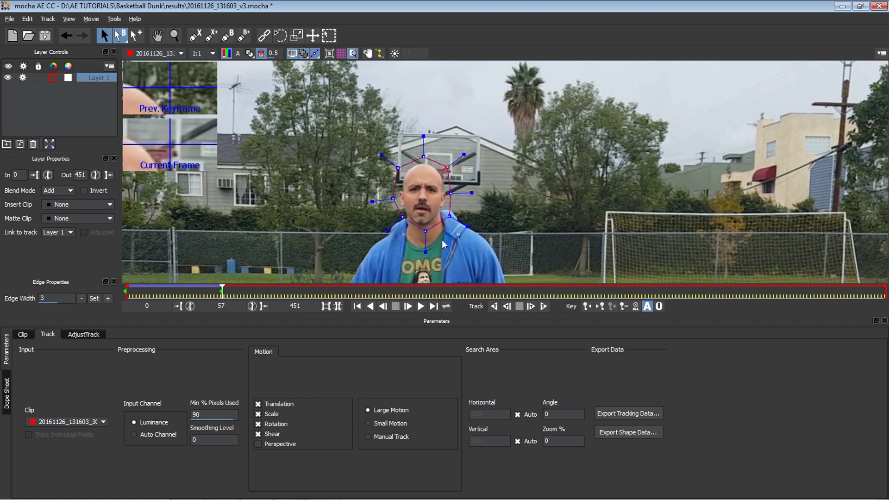
Track the head layer forward from frame 57 to frame 143, pausing at frame 97.
left_click(545, 307)
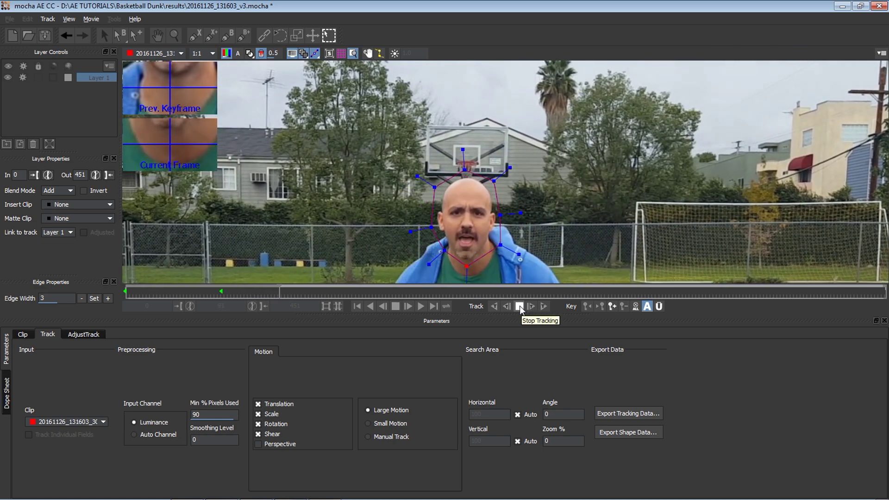
left_click(520, 305)
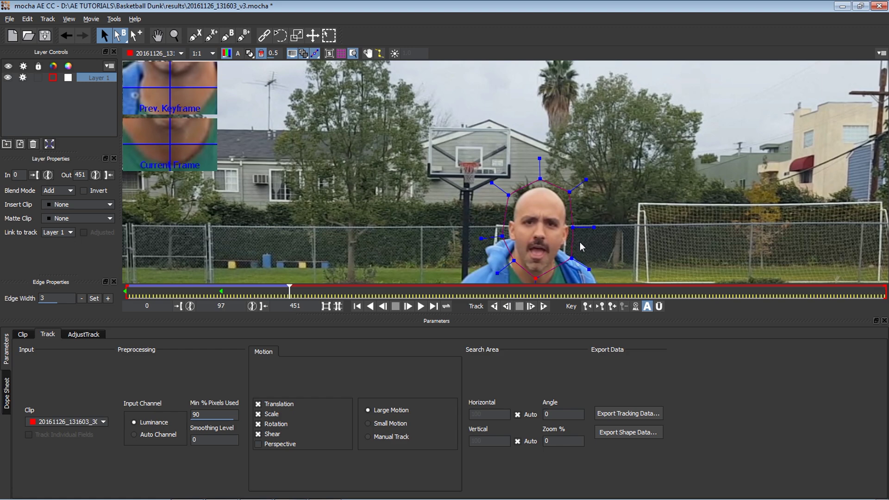
key("x")
left_click_drag(582, 245, 560, 275)
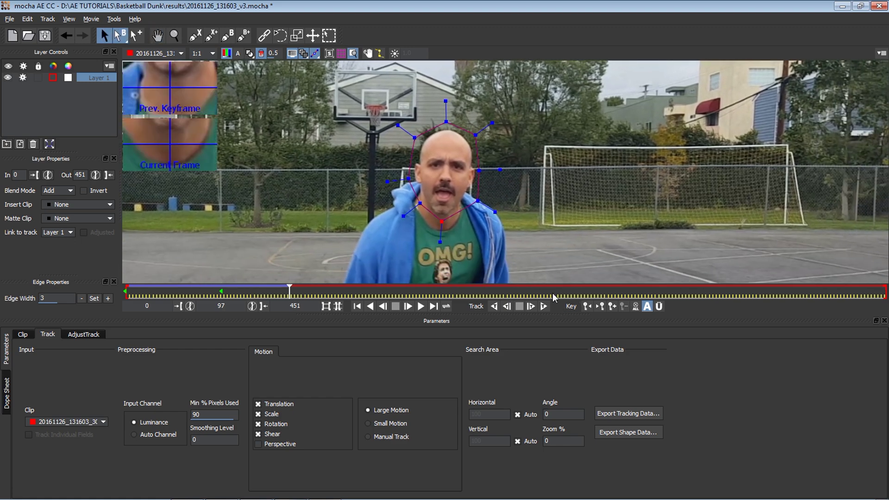
left_click(544, 306)
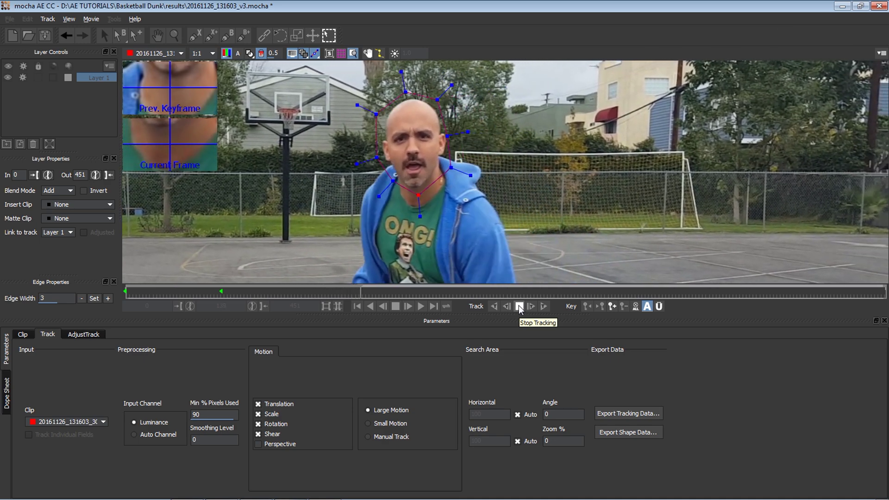
left_click(519, 305)
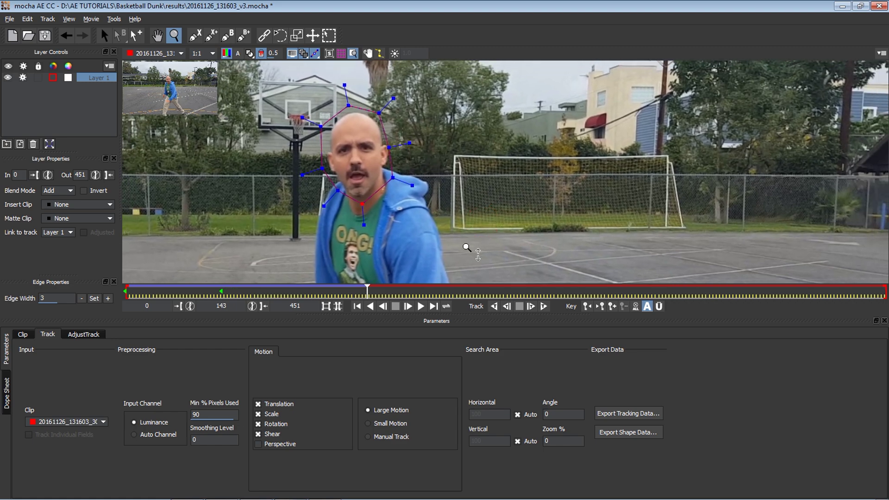
Track the head layer forward from frame 143 to frame 171, pausing at frame 162, and refit the spline around the head at frame 171.
left_click(543, 306)
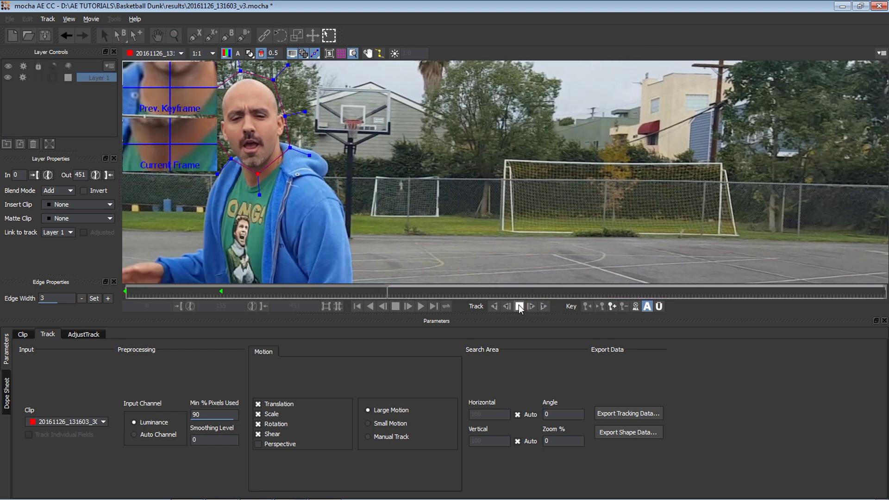
left_click(519, 306)
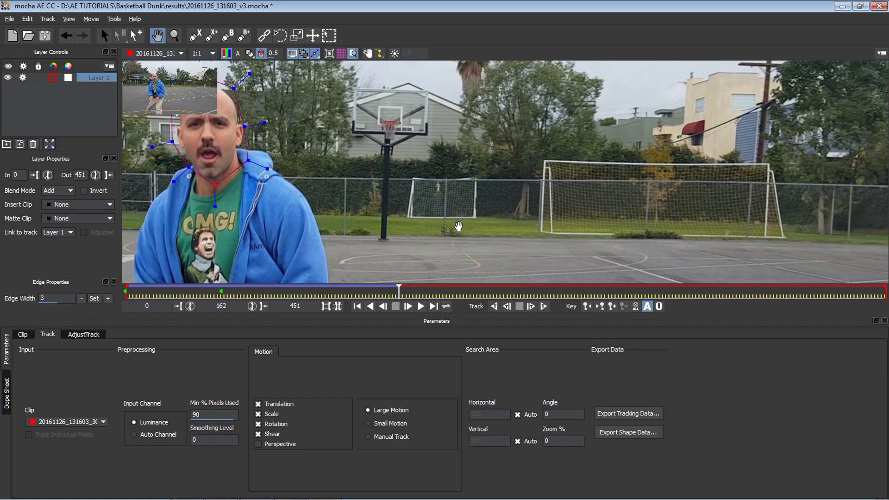
left_click(543, 306)
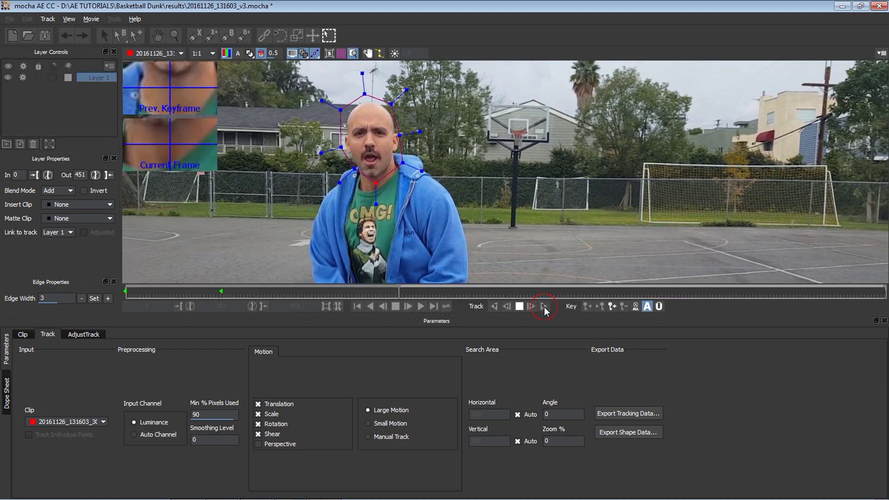
left_click(519, 307)
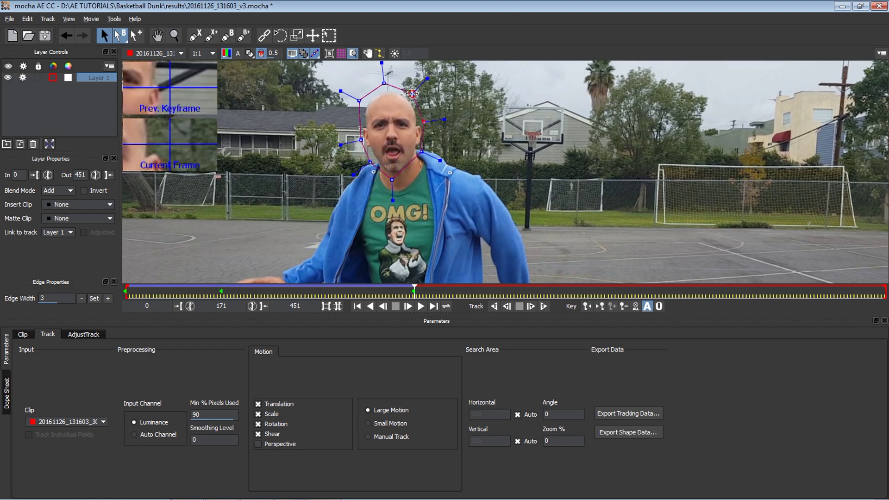
Continue tracking the head layer from frame 171 to frame 277, pausing at about frame 195, and refit the spline at frame 277.
left_click(544, 305)
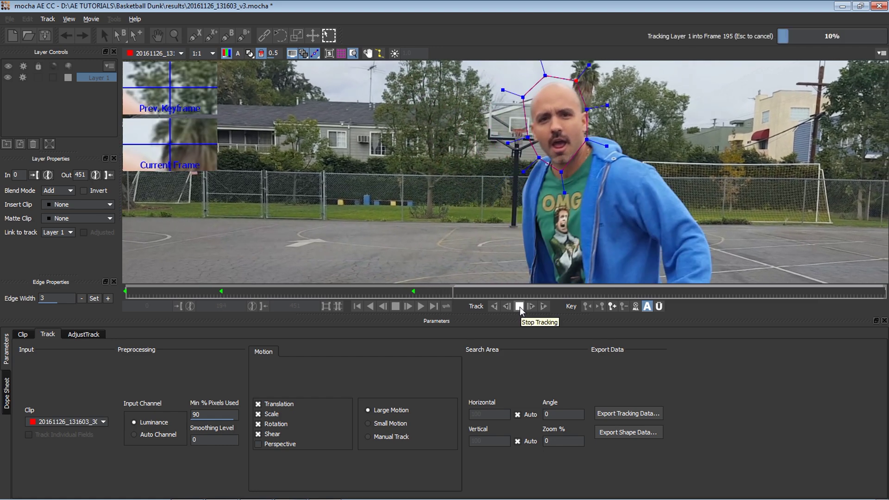
left_click(520, 307)
left_click(543, 306)
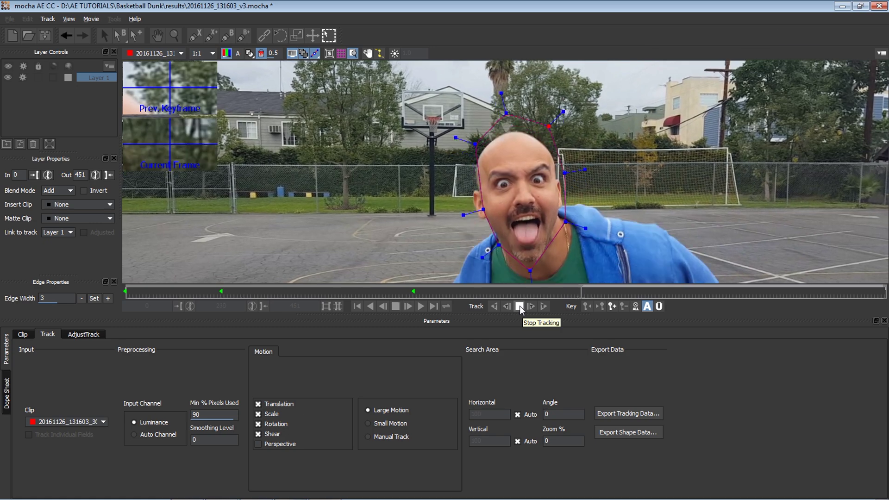
left_click(520, 306)
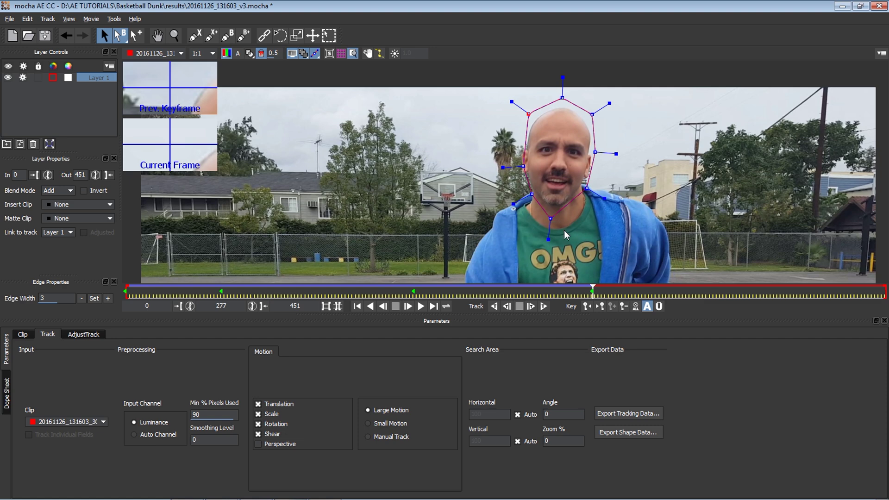
Track the head layer forward from frame 277 to frame 310, correcting the spline around the head at frames 291 and 310.
left_click(545, 306)
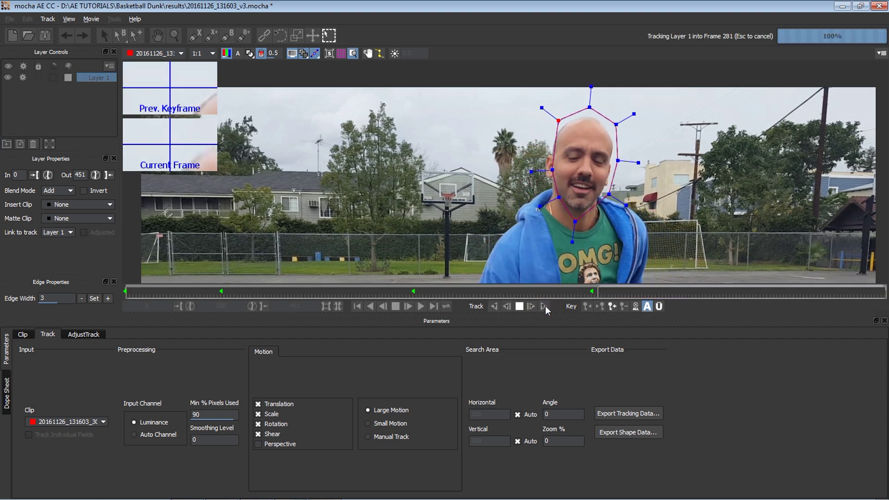
left_click(519, 307)
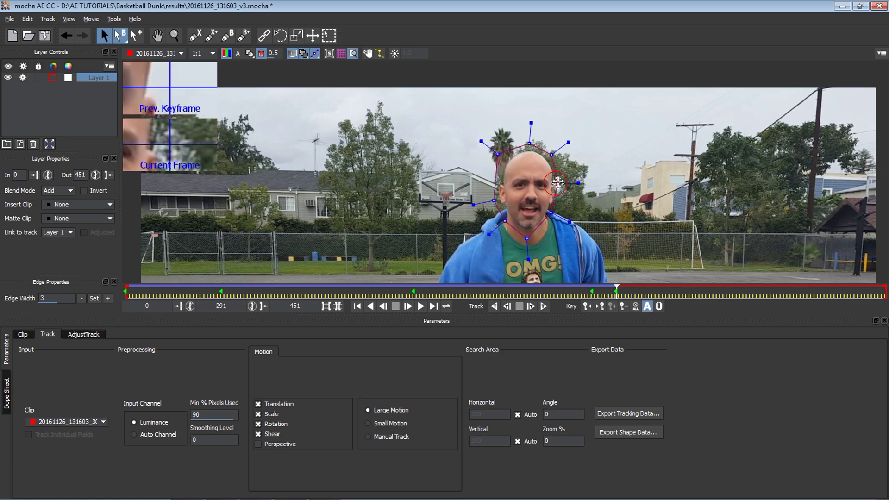
left_click(544, 307)
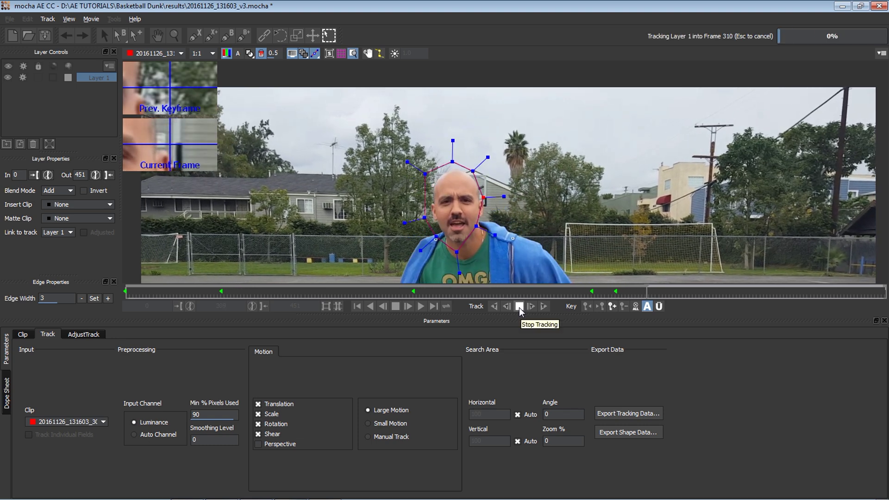
left_click(520, 307)
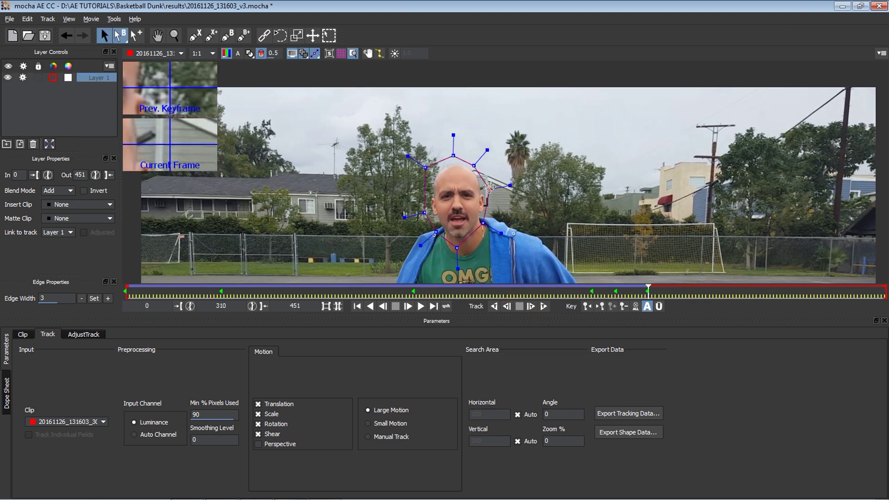
Track the head layer forward from frame 310 to frame 416, pausing at frame 355 to correct the spline around the head.
left_click(544, 307)
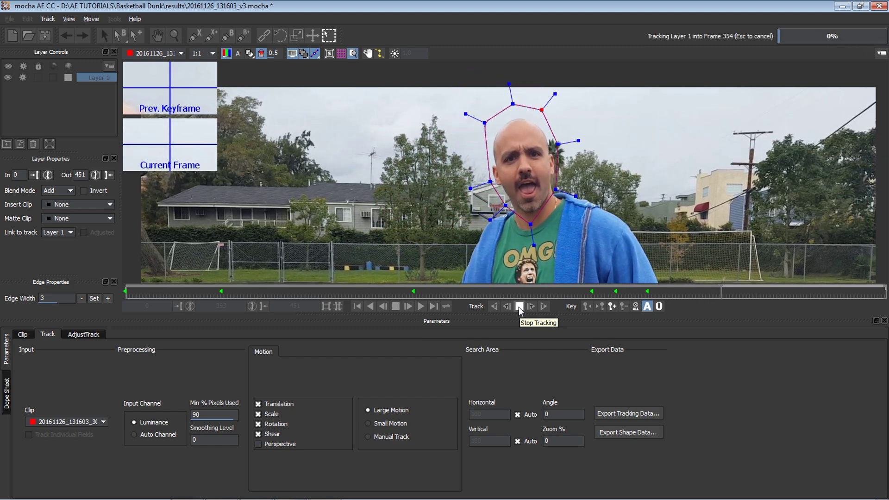
left_click(518, 307)
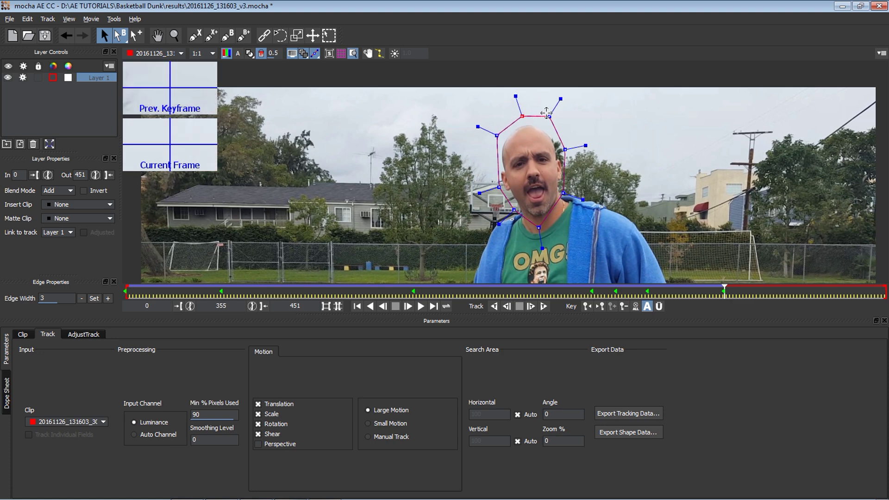
left_click(544, 306)
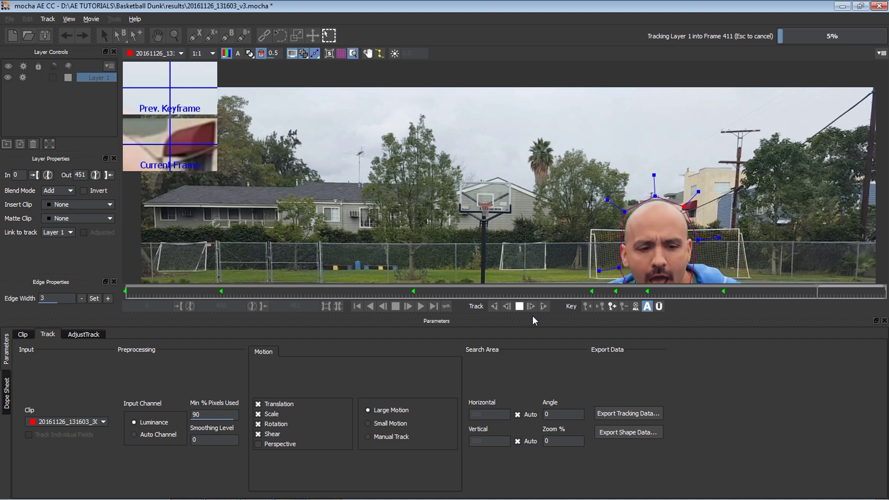
left_click(520, 306)
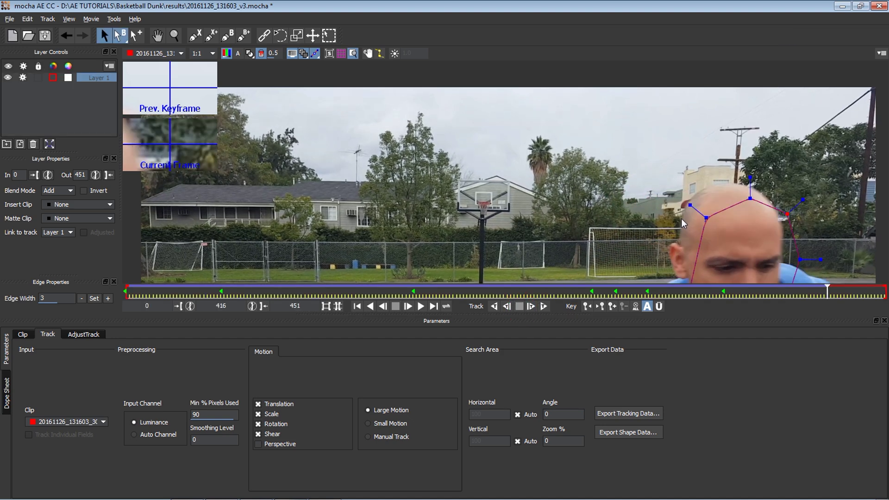
Finish tracking the head layer from frame 416 to frame 420, and scrub back to about frame 175 to review the track.
scroll(683, 234, "down", 1)
key("x")
left_click_drag(682, 236, 576, 151)
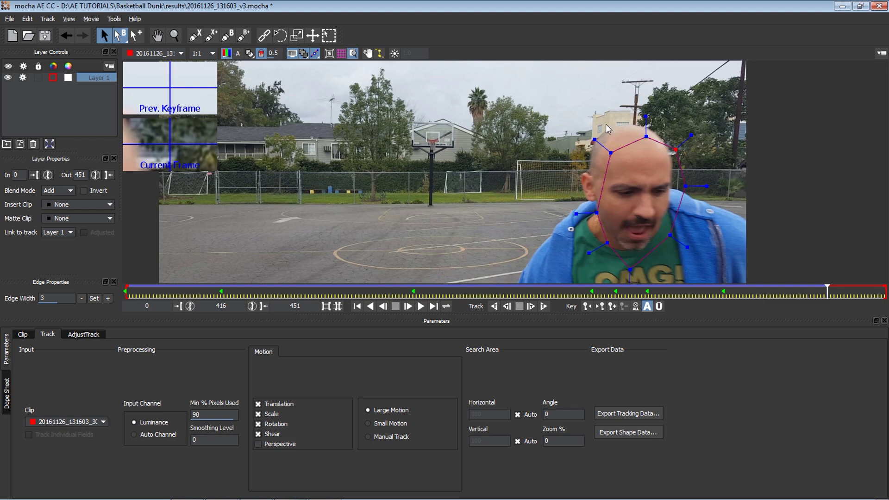
left_click(545, 307)
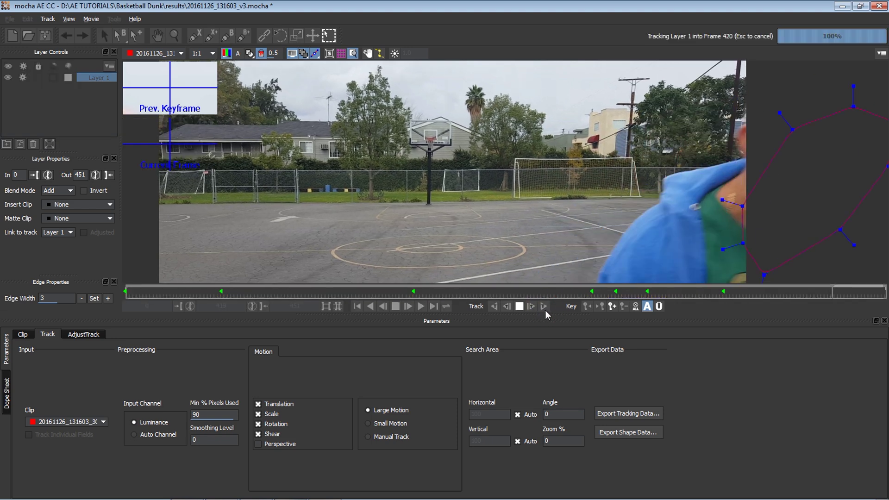
left_click(447, 268)
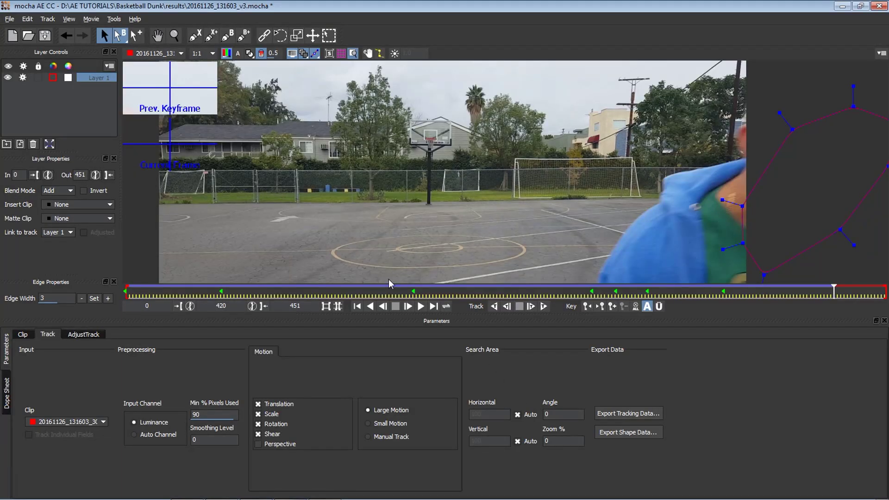
left_click_drag(833, 290, 431, 280)
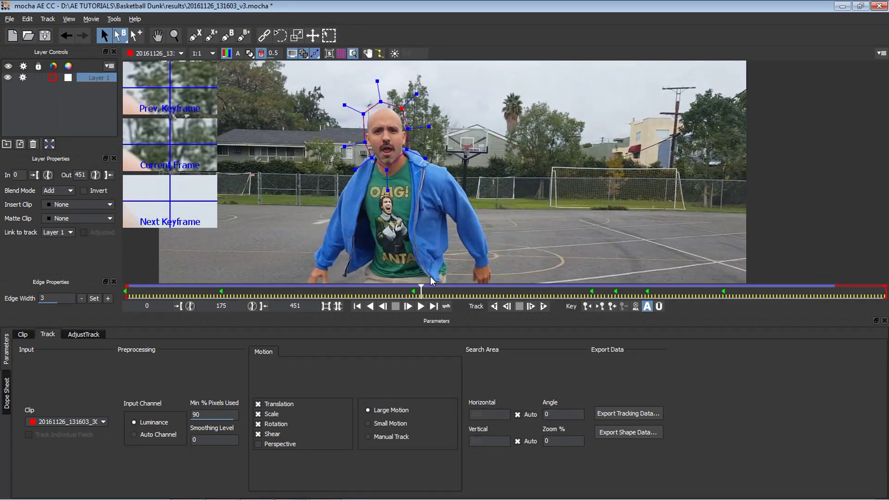
Export the head's tracking data to the clipboard as After Effects Transform Data with position, scale and rotation.
left_click(632, 412)
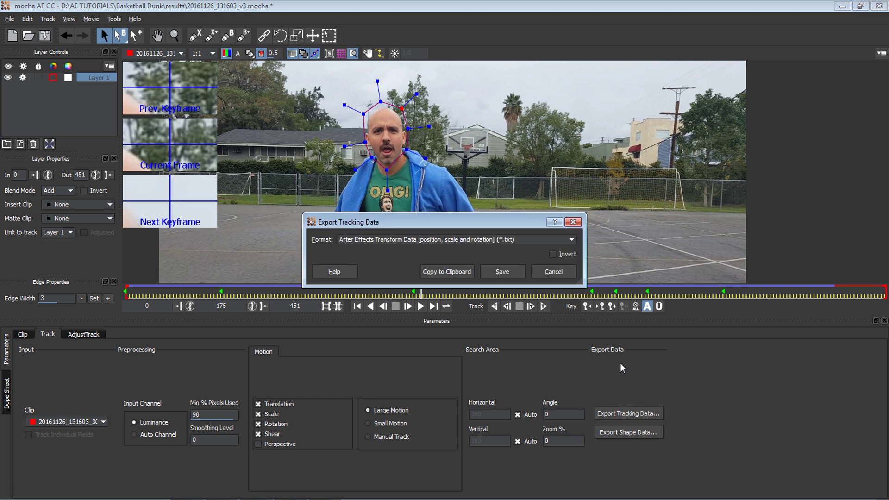
left_click(484, 240)
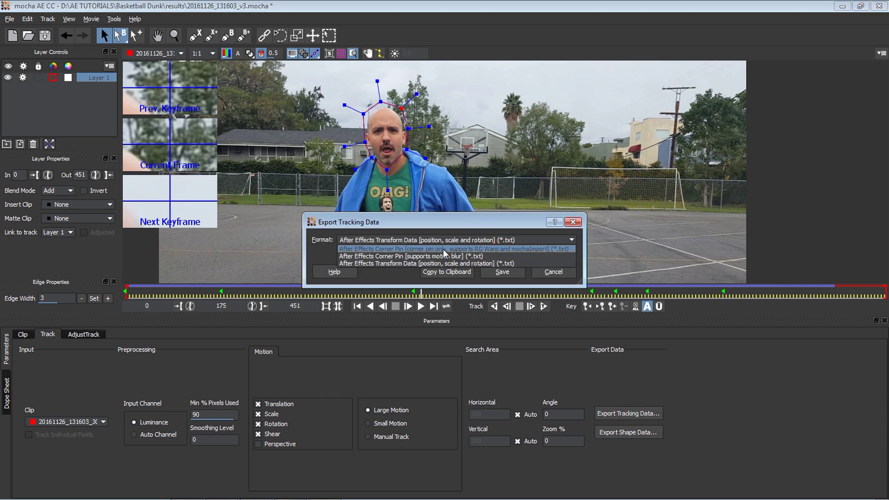
left_click(417, 263)
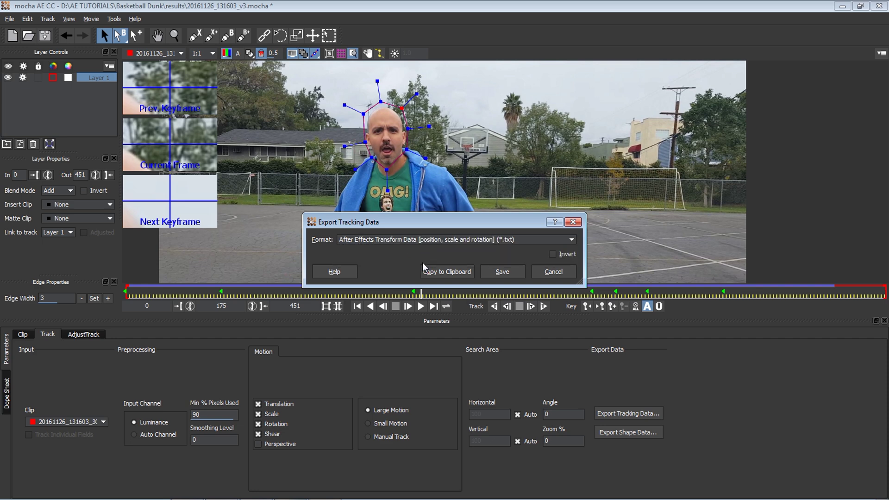
left_click(445, 272)
Switch to After Effects and add a null object named Tracker to the 20161126_131603_30fps composition.
key("alt+Tab")
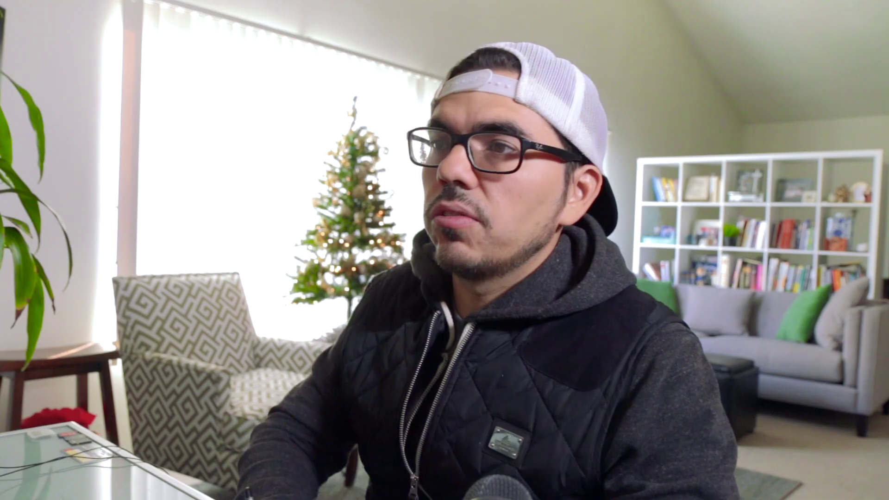
left_click(95, 18)
mouse_move(106, 30)
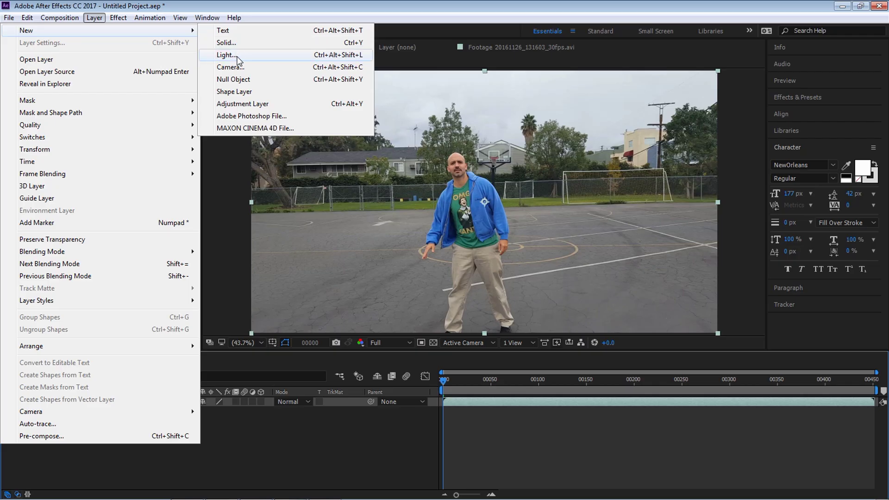
left_click(240, 80)
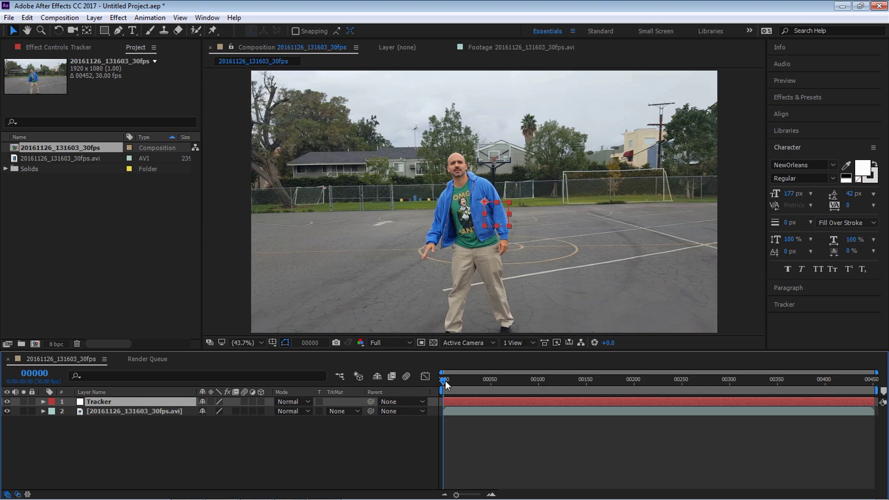
Paste the copied mocha tracking data onto the Tracker null, starting at frame 0.
left_click_drag(445, 381, 486, 380)
left_click(26, 18)
left_click(49, 133)
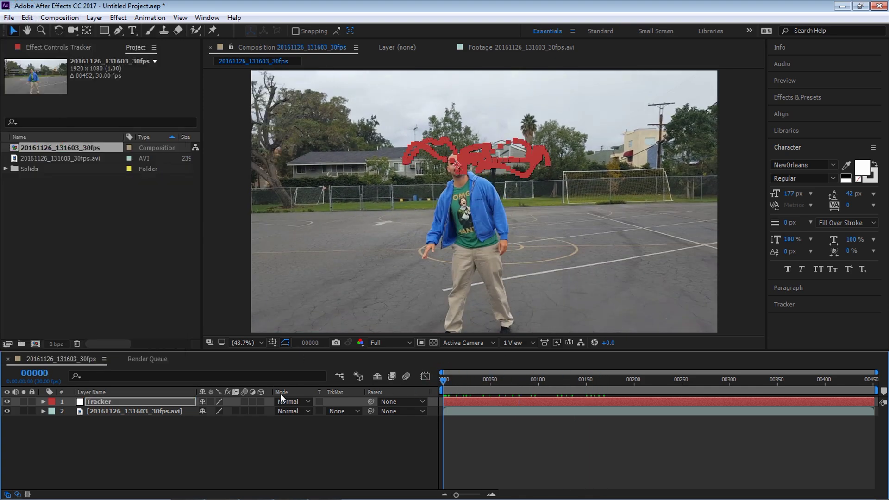
Reveal the Tracker null's keyframes, scrub to about frame 114 to check its motion, and return to frame 0 with the layer collapsed.
key("u")
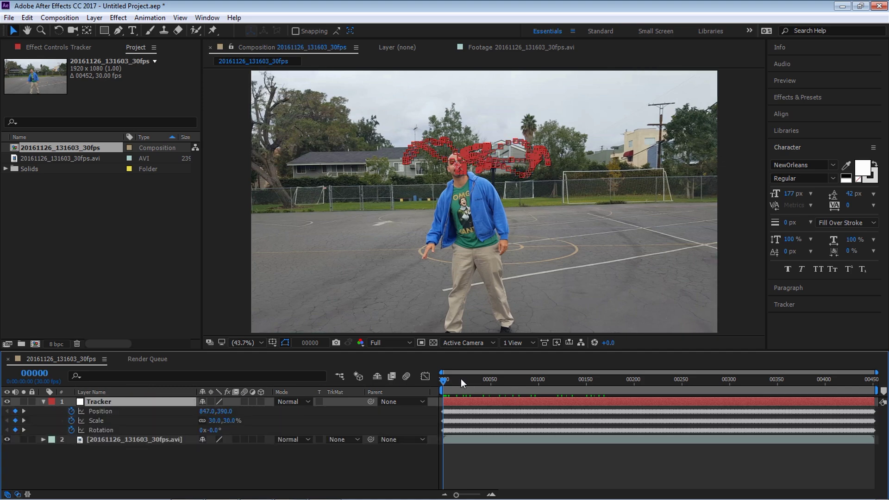
left_click_drag(460, 379, 552, 381)
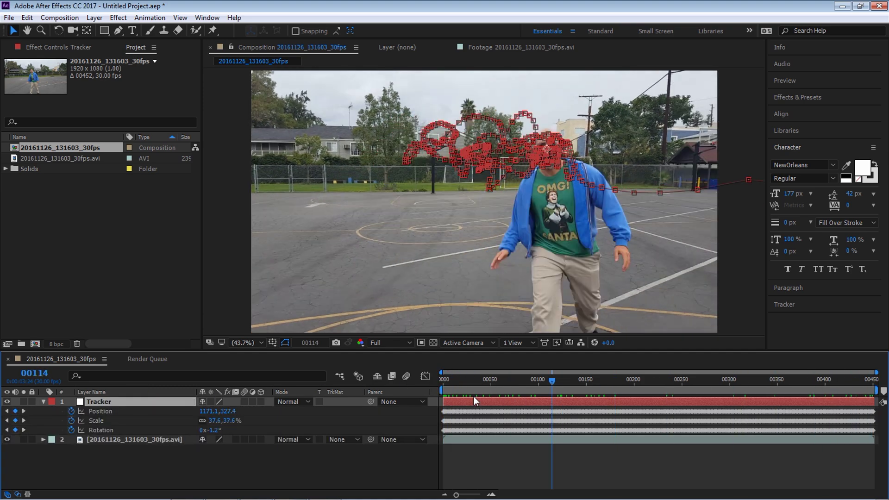
key("Home")
left_click(43, 402)
Import only the Elf Head layer of Elf Head.psd as footage and place it in the timeline directly below the Tracker null.
double_click(109, 231)
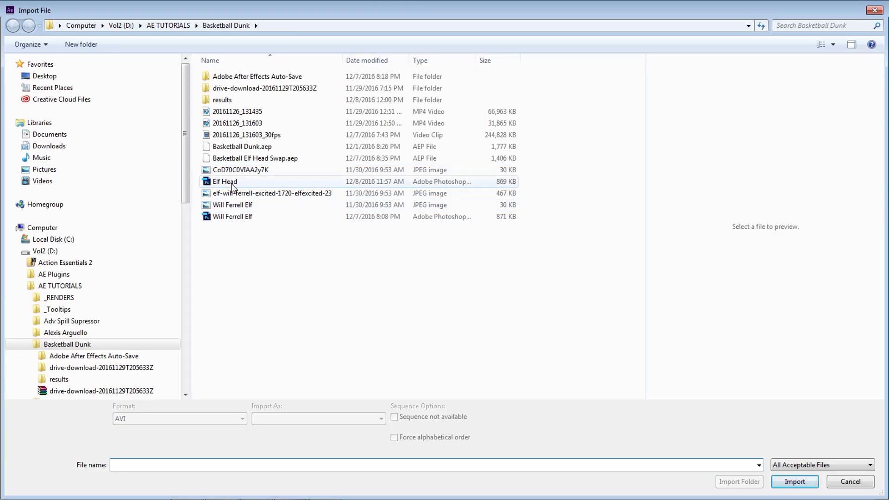
double_click(232, 184)
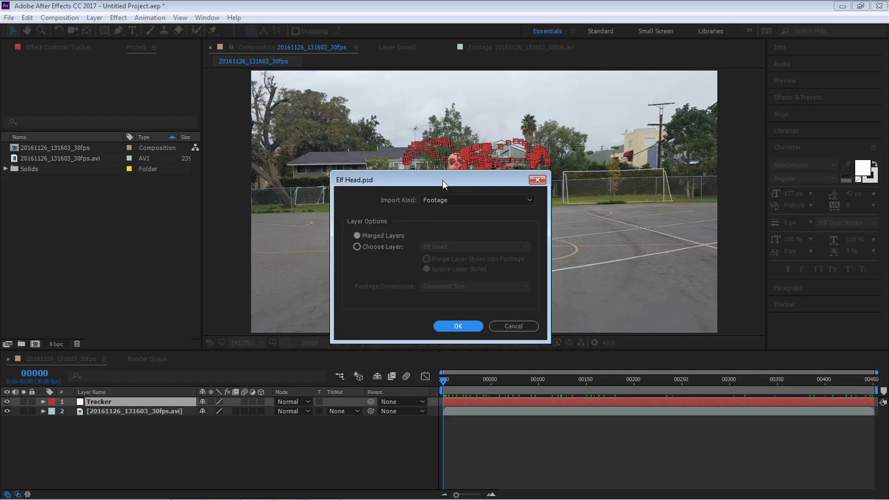
left_click_drag(442, 182, 401, 160)
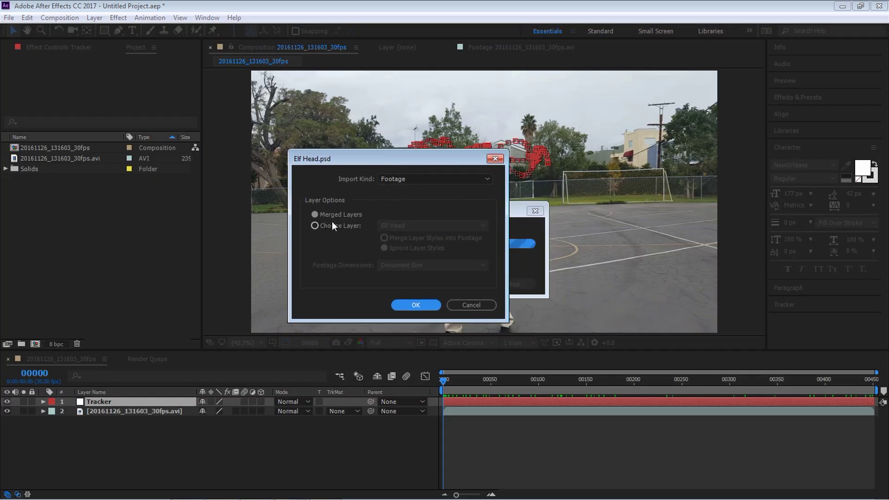
left_click(397, 180)
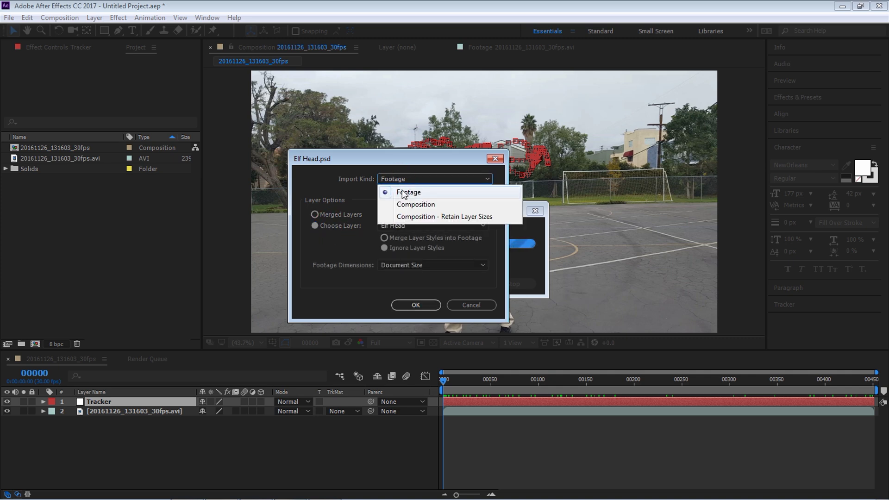
left_click(394, 193)
left_click(410, 225)
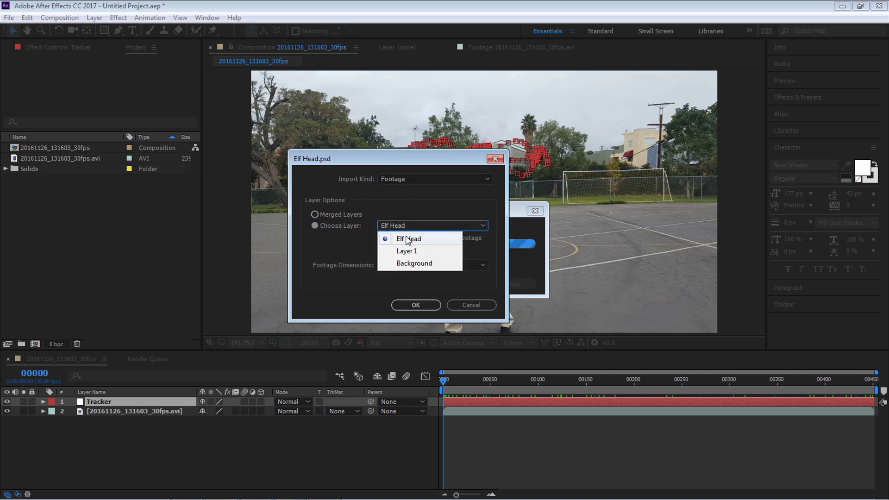
left_click(416, 306)
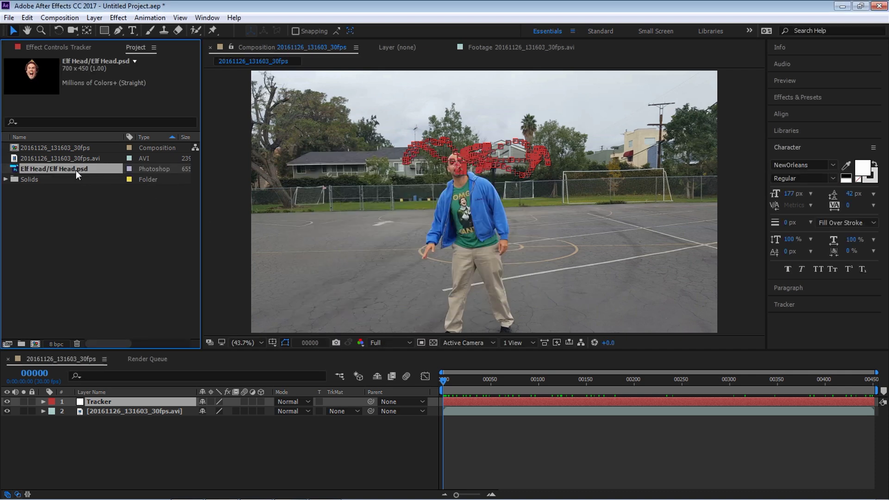
left_click_drag(185, 404, 192, 401)
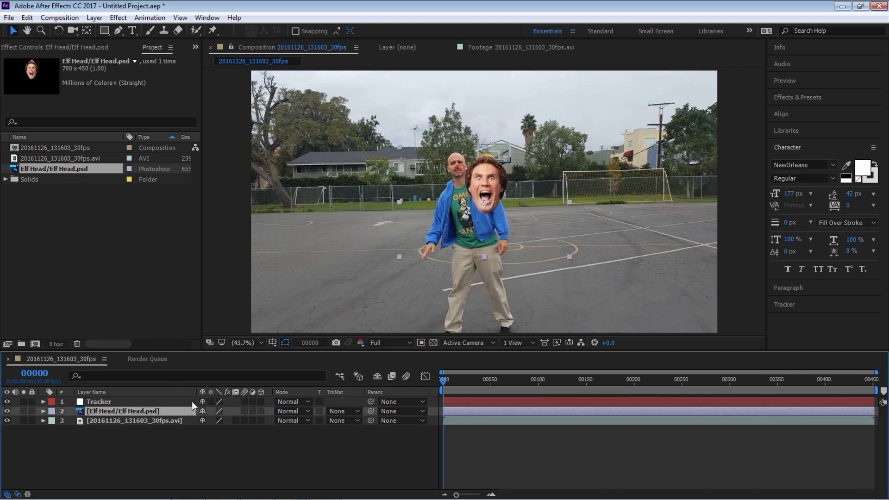
Scale down the elf head cutout and move it over the man's face at frame 0.
scroll(482, 105, "up", 3)
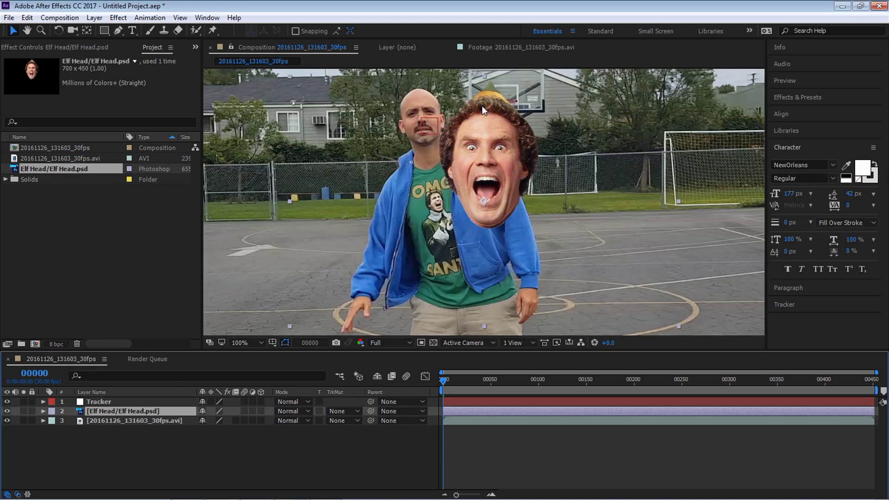
scroll(483, 105, "up", 2)
left_click_drag(482, 106, 578, 119)
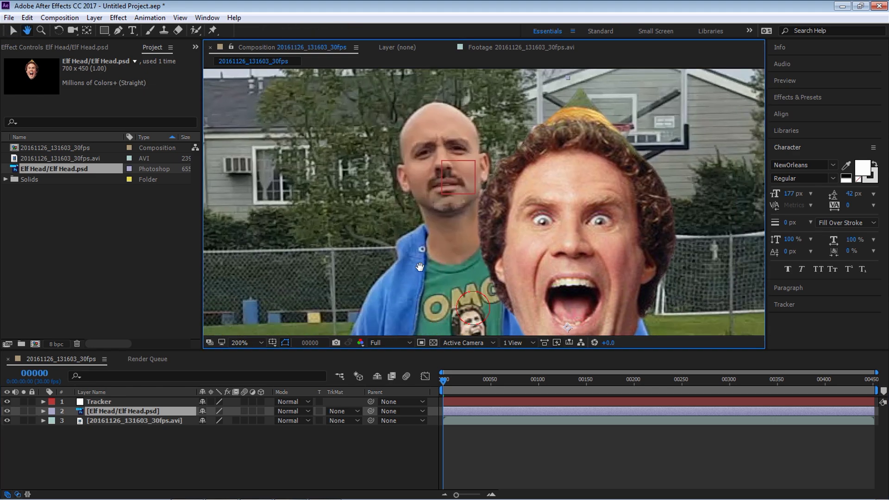
key("s")
left_click_drag(215, 421, 195, 420)
left_click_drag(588, 277, 468, 183)
Rotate the elf head to match the tilt of the man's head and refine its fit at 58% scale.
key("w")
key("v")
left_click_drag(209, 421, 210, 421)
key("comma")
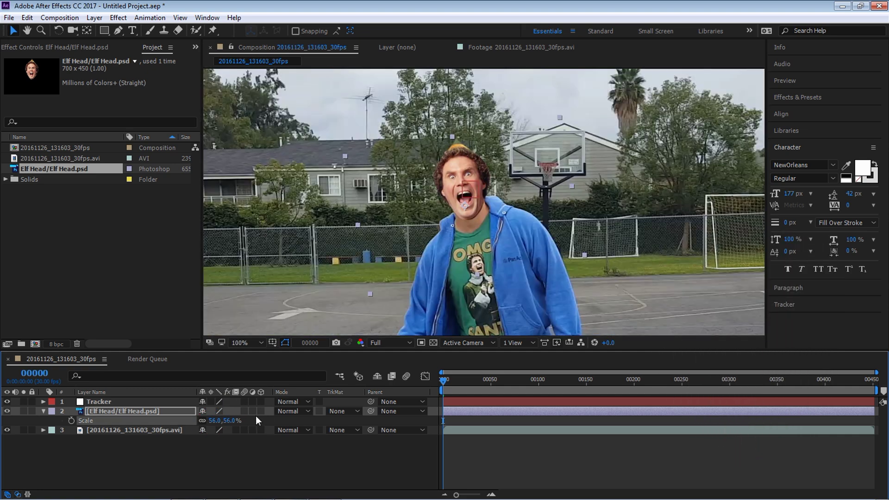
left_click(214, 422)
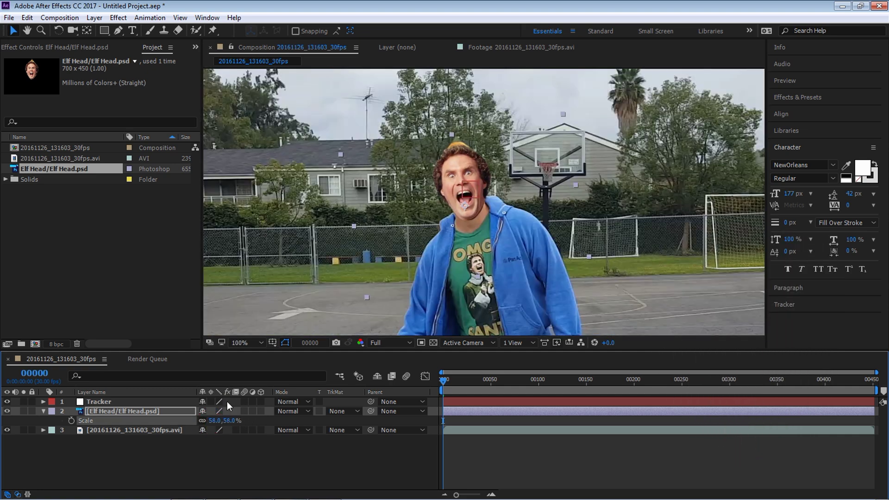
mouse_move(477, 179)
left_mouse_down()
mouse_move(516, 168)
mouse_move(470, 176)
left_mouse_up()
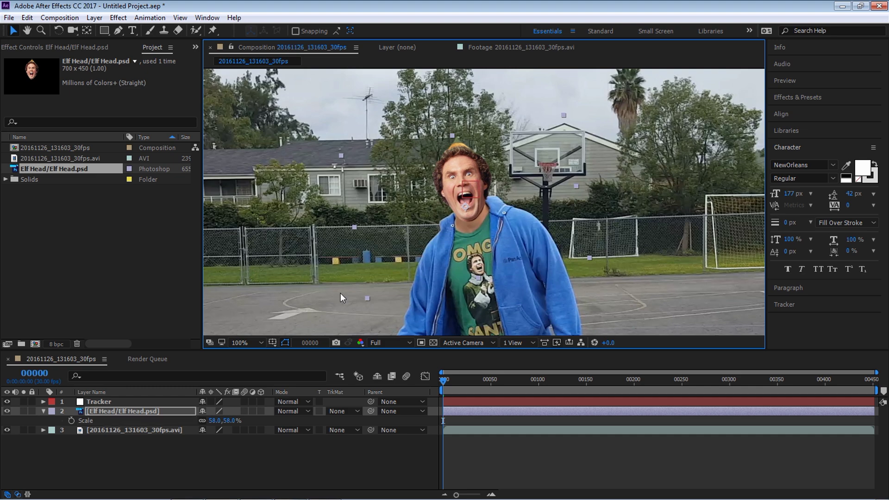
key("Return")
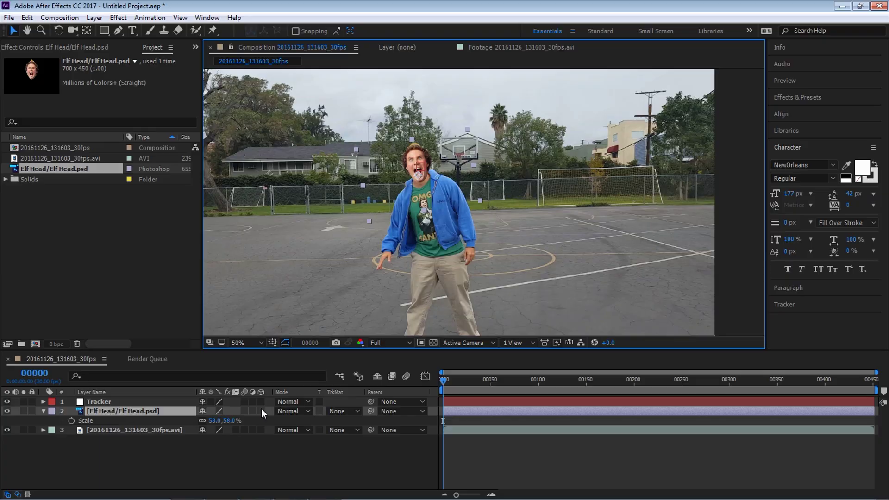
Parent the Elf Head layer to the Tracker null.
left_click(370, 411)
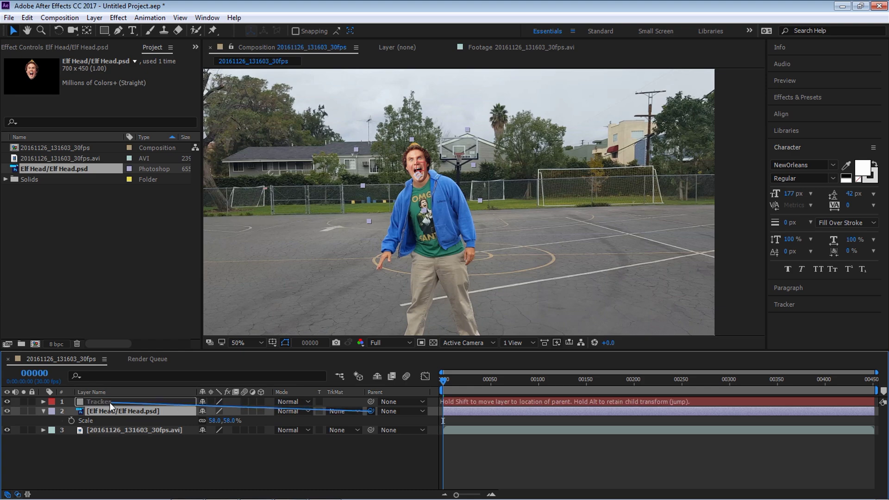
left_click_drag(110, 402, 107, 401)
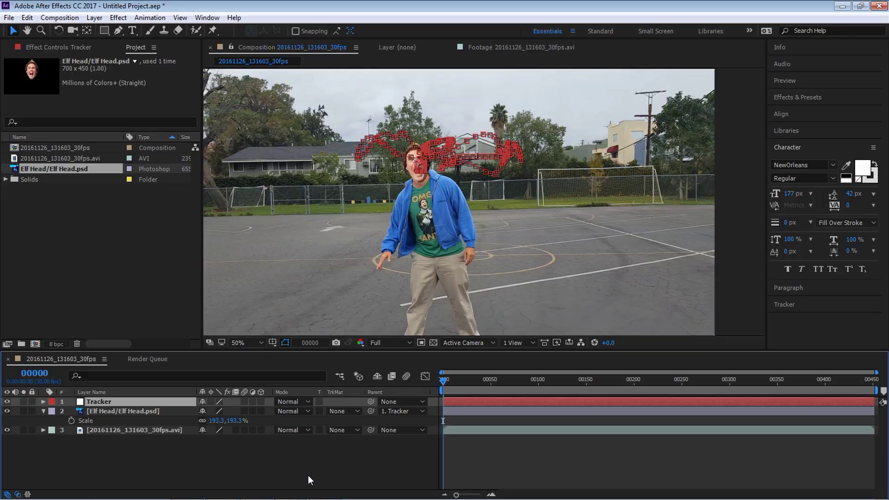
Play the composition to check the tracked head, and trim the work area to end at about frame 400.
key("space")
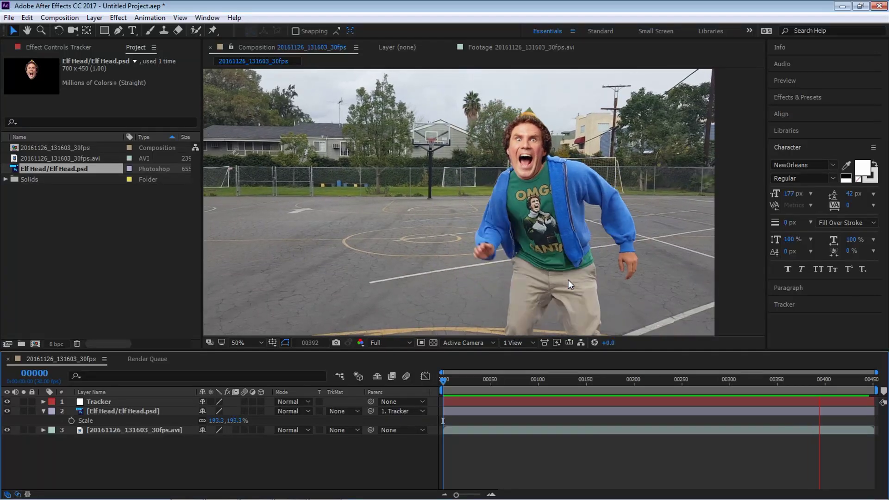
key("space")
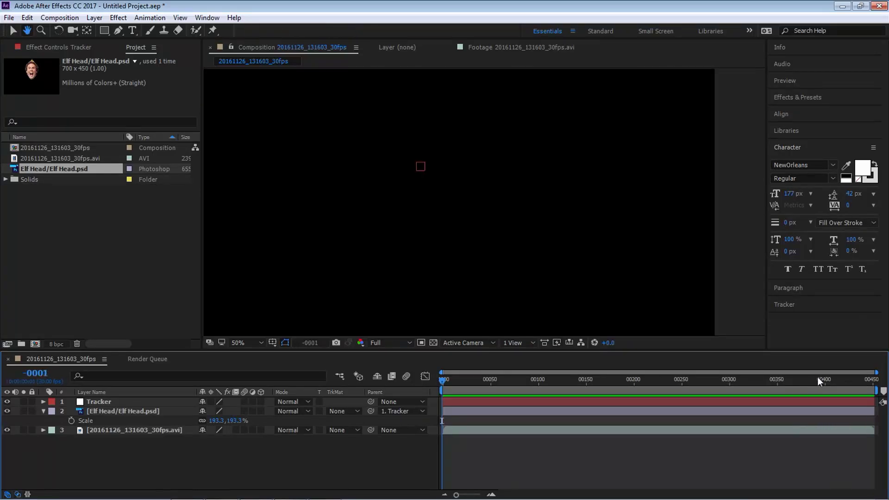
mouse_move(818, 377)
left_mouse_down()
mouse_move(844, 382)
mouse_move(826, 383)
left_mouse_up()
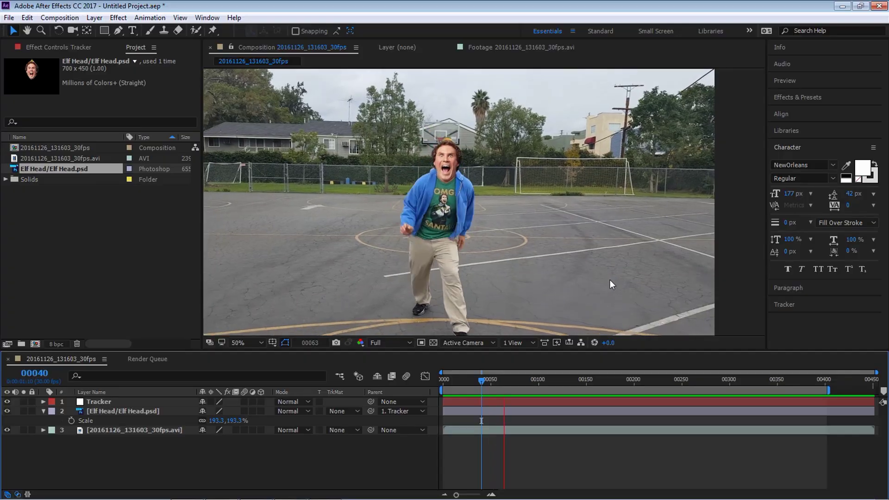
Turn on motion blur for the Elf Head layer and the composition, and preview from frame 0 in an enlarged viewer.
left_click(151, 411)
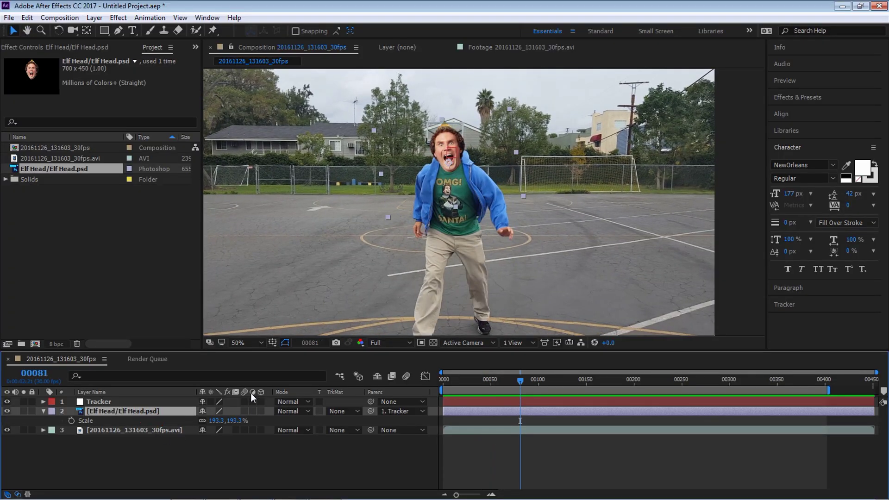
left_click(244, 411)
left_click_drag(460, 378, 444, 379)
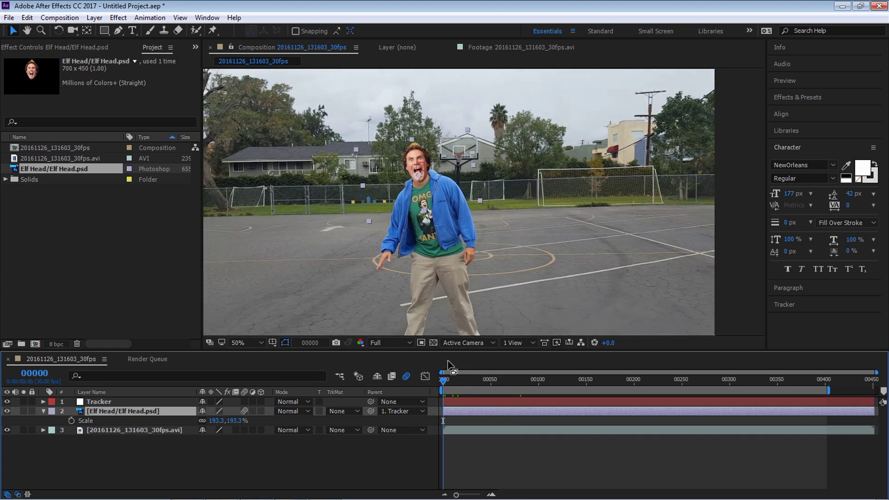
key("grave")
key("space")
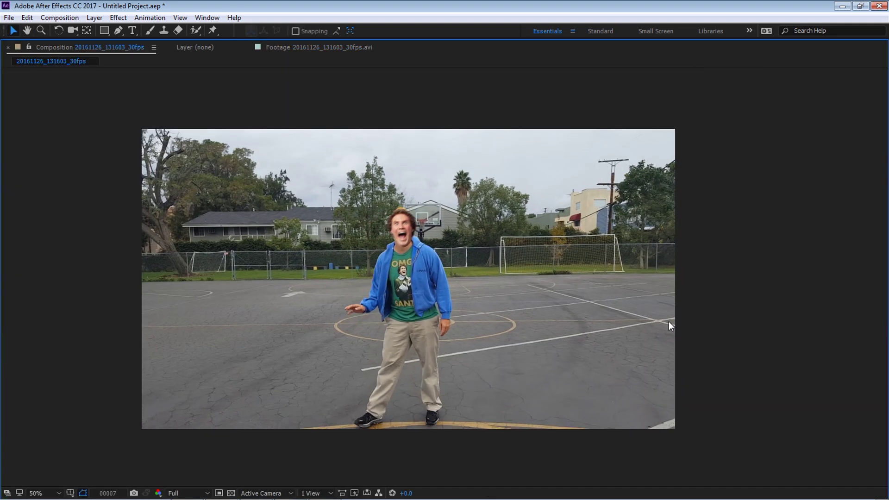